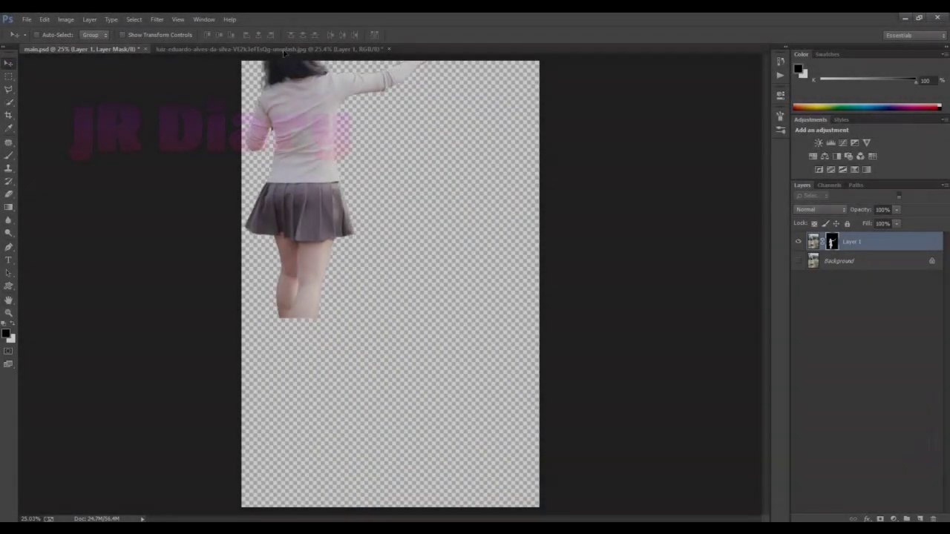
- Drag the masked girl into the tree path photo, then scale her and shift her right
drag(284, 52, 394, 332)
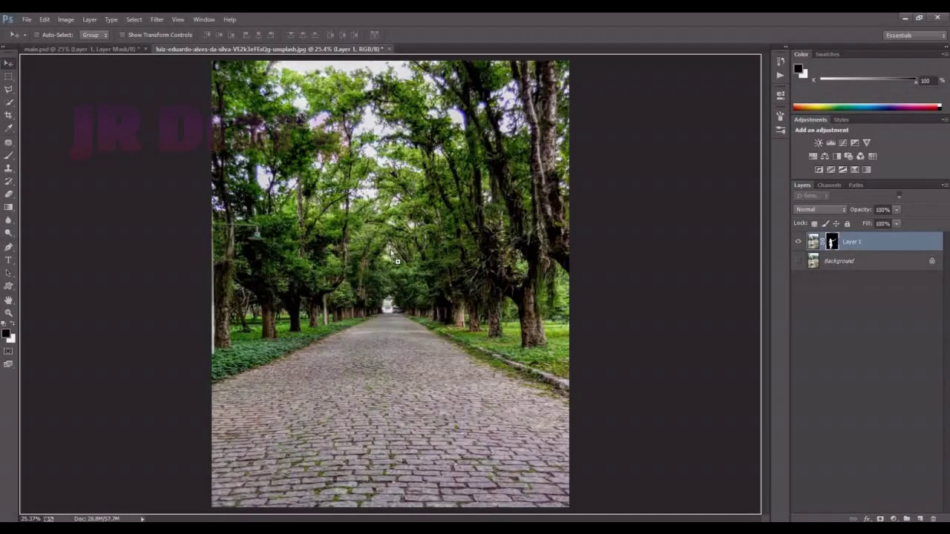
key(ctrl+t)
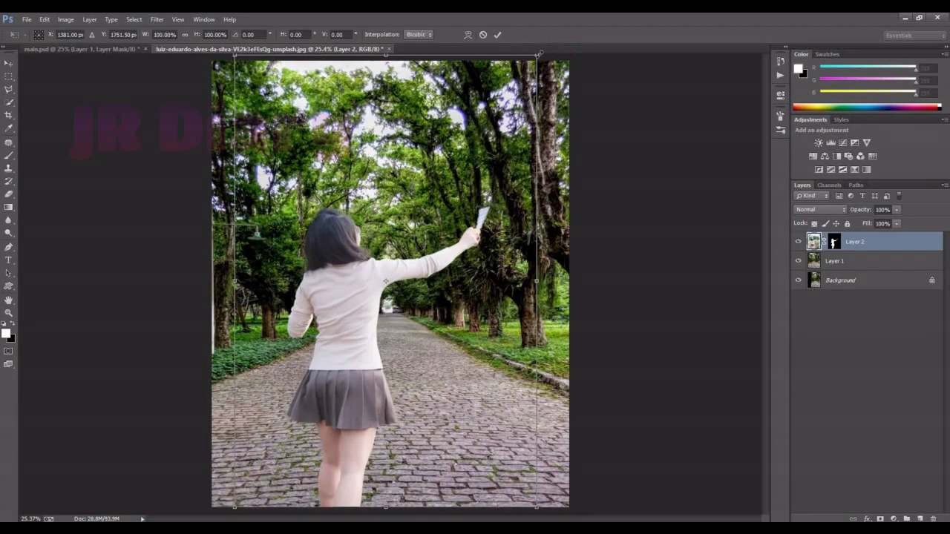
drag(394, 332, 448, 188)
key(Return)
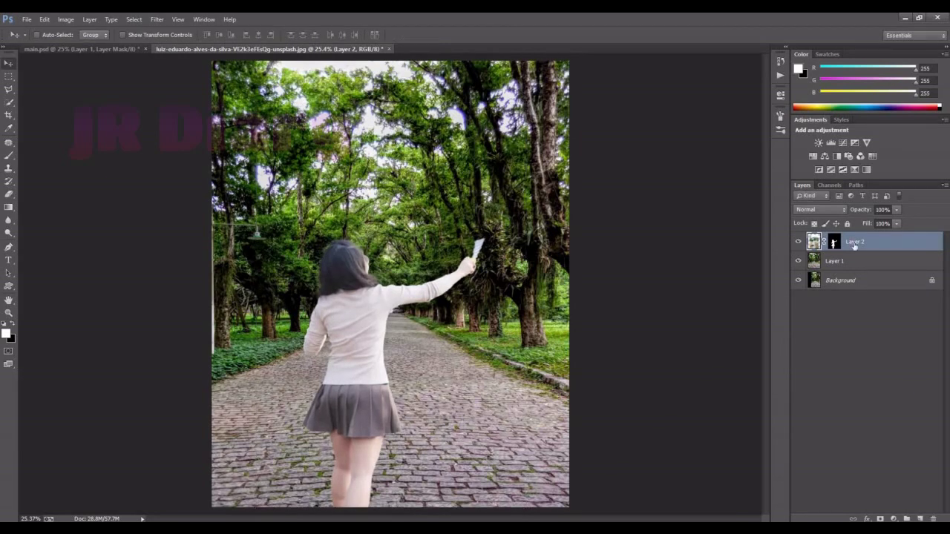
- Add a Levels adjustment with black input 14 and output levels 7 and 235
click(893, 519)
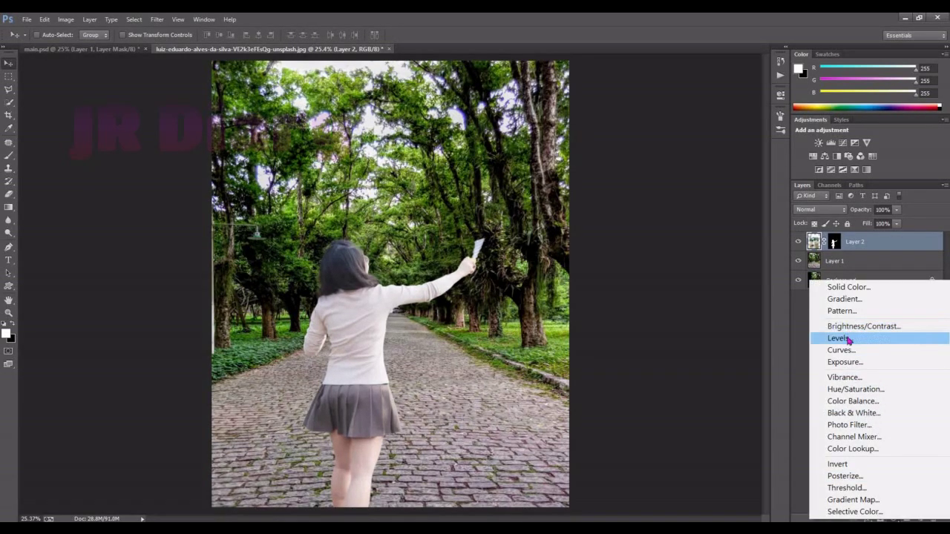
click(844, 338)
drag(648, 193, 708, 195)
drag(648, 223, 651, 223)
drag(757, 223, 750, 224)
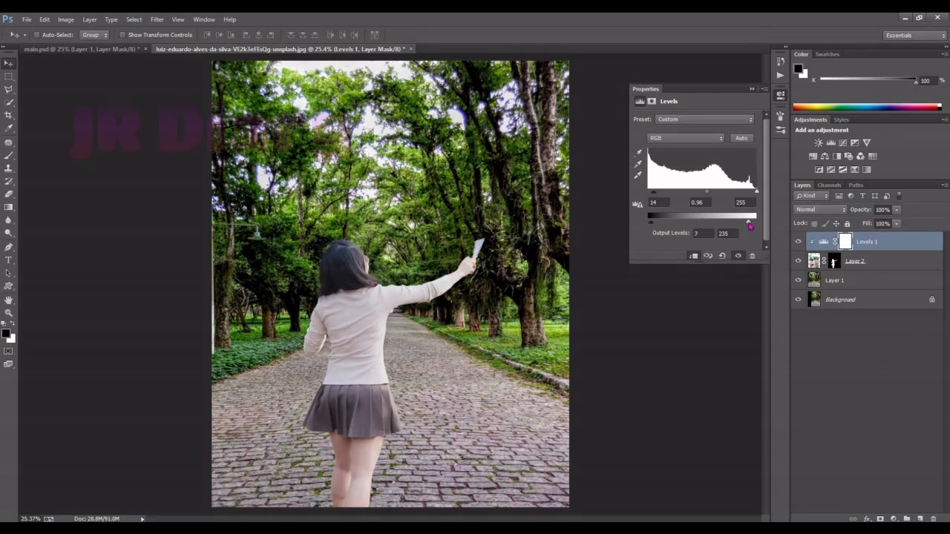
- Add a Brightness/Contrast adjustment with brightness -12
click(895, 519)
click(844, 325)
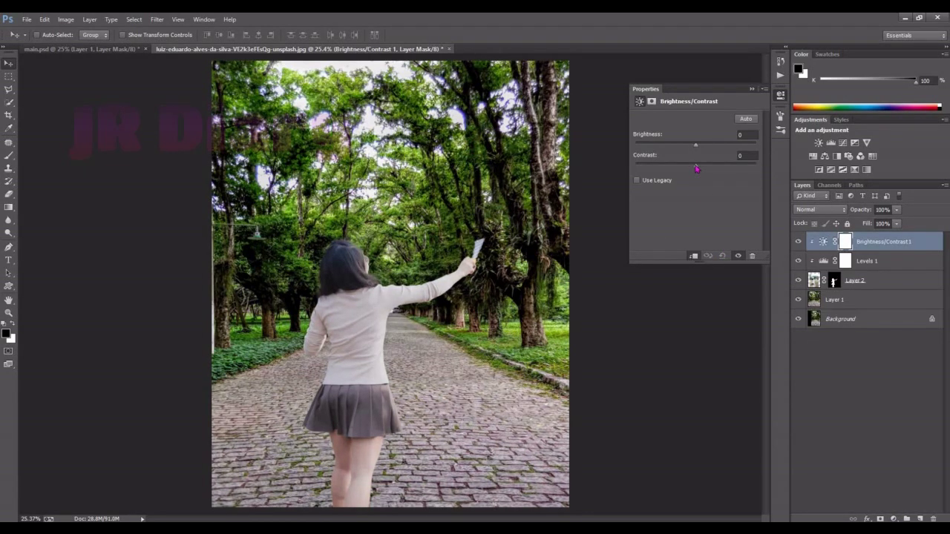
drag(696, 145, 691, 147)
- Add a Color Balance adjustment, checking its highlights and shadows tone ranges
click(895, 519)
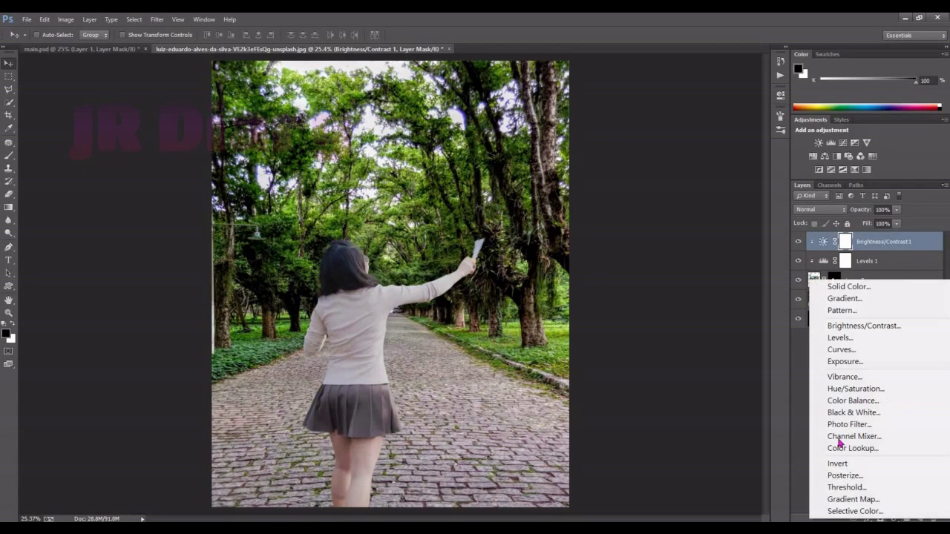
click(847, 405)
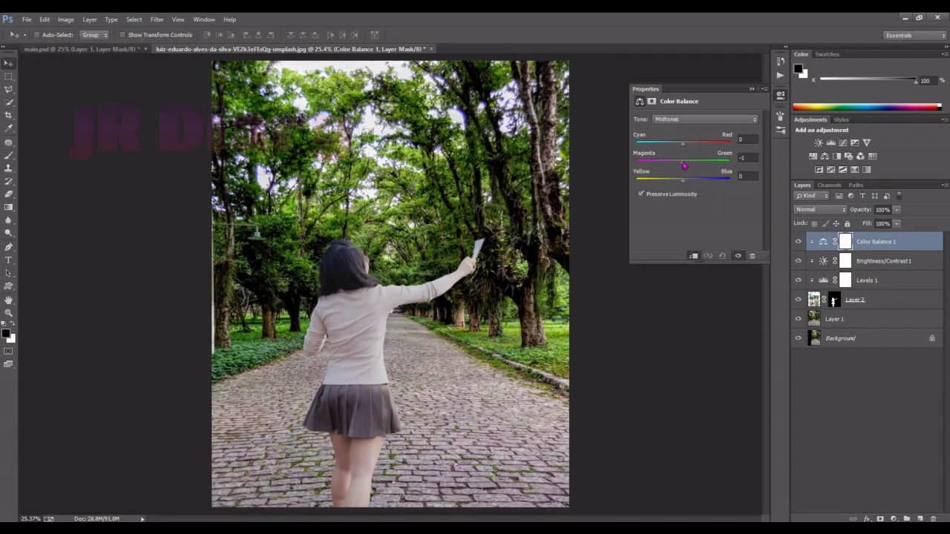
click(683, 119)
click(681, 150)
click(682, 118)
click(683, 119)
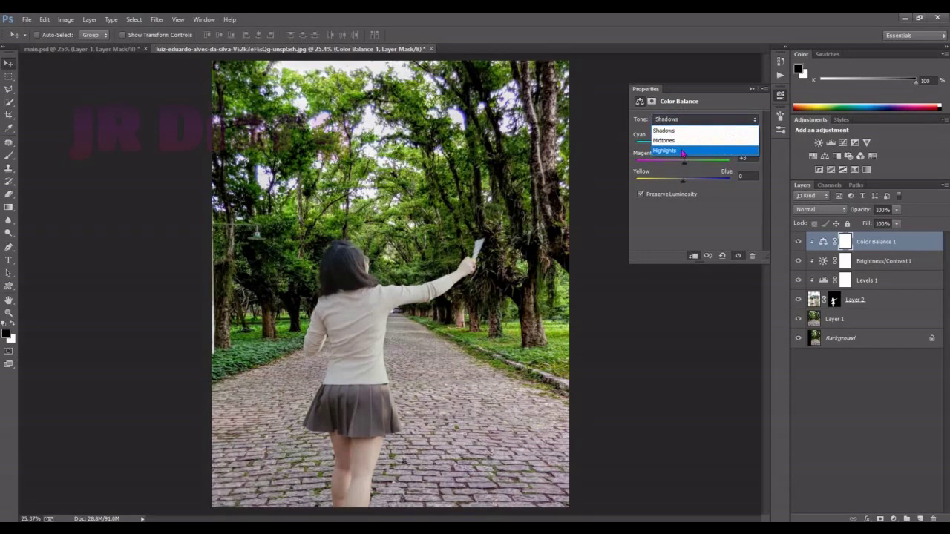
click(681, 149)
click(780, 94)
click(895, 519)
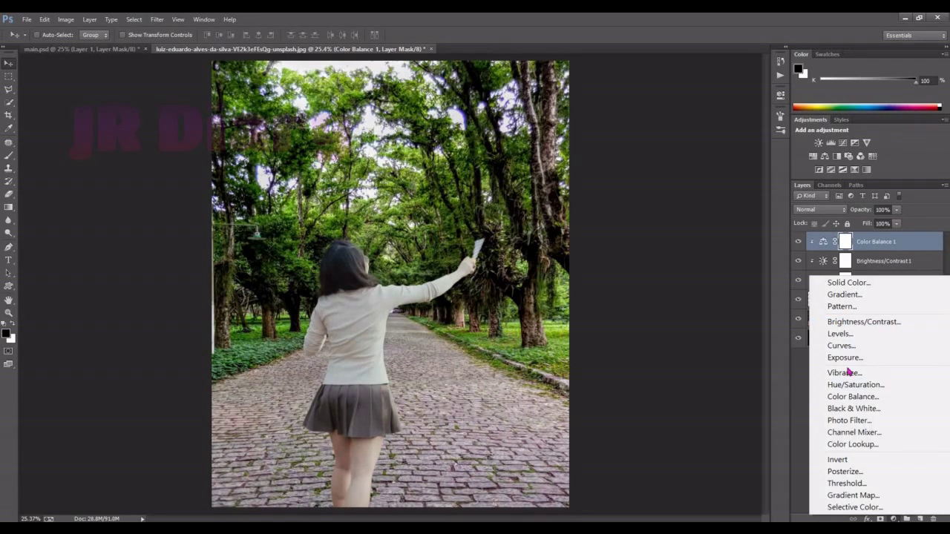
click(683, 84)
- Add a new Layer 3 and fill it with 50% Gray
click(920, 519)
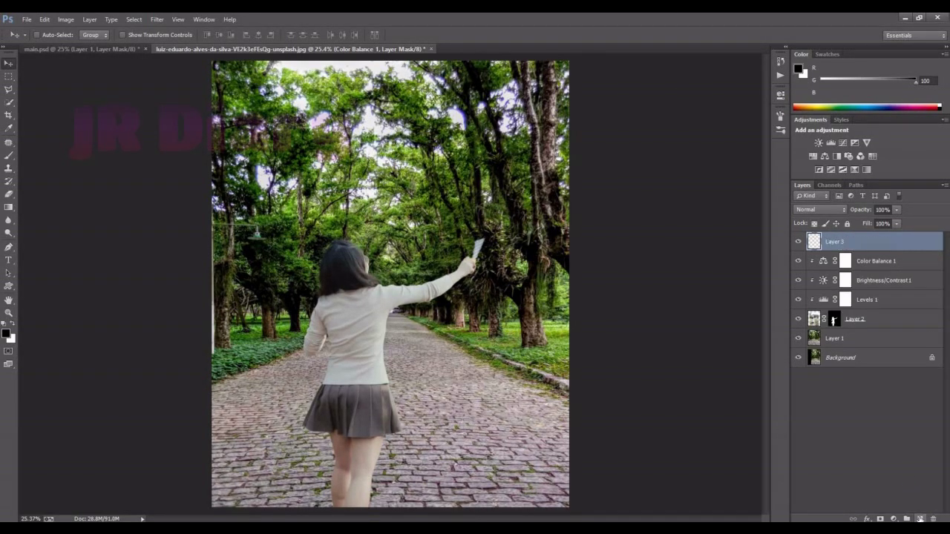
key(x)
key(i)
click(44, 19)
click(59, 192)
click(464, 173)
click(446, 275)
click(531, 166)
- Clip the gray layer to the girl and set its blend mode to Overlay
key(v)
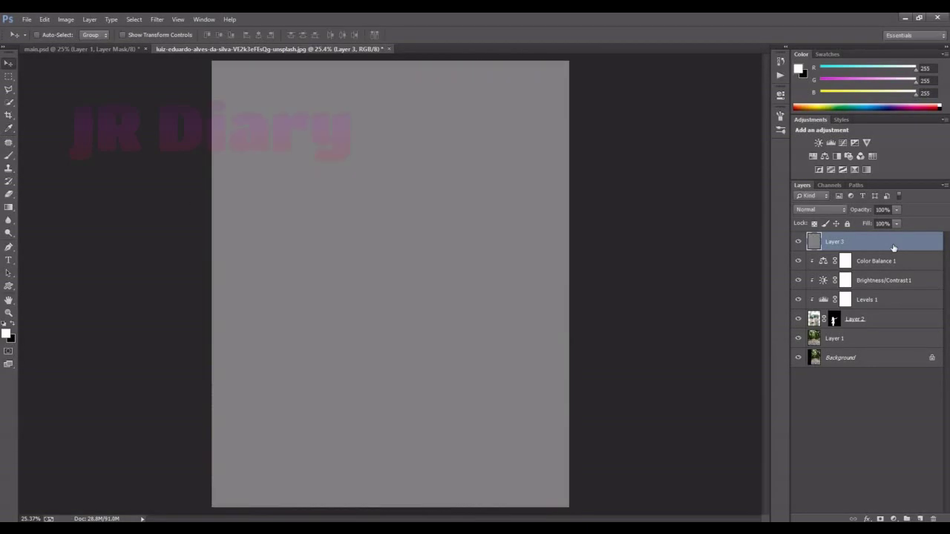
alt+click(884, 250)
click(821, 209)
click(804, 369)
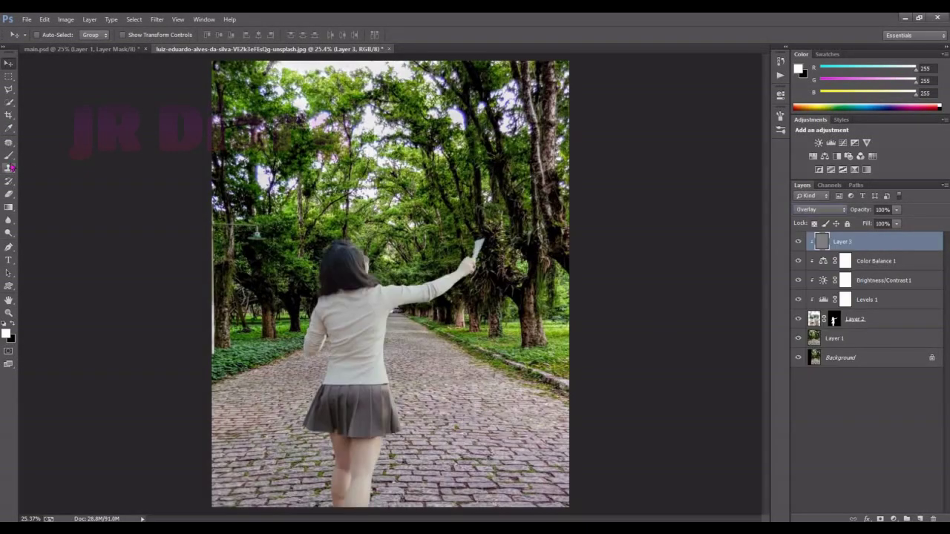
- Switch to the Dodge tool with 20% exposure
click(8, 232)
click(183, 34)
text(20)
key(Return)
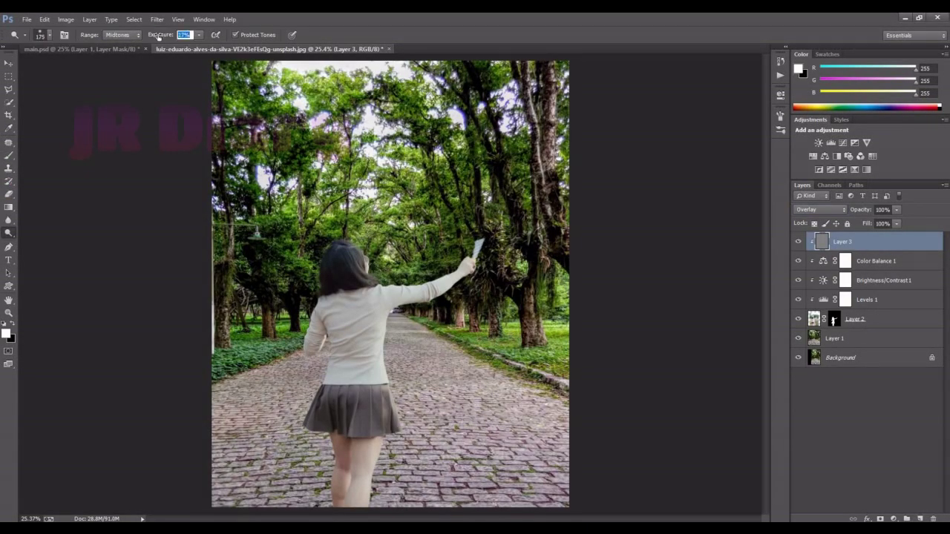
alt+scroll(440, 348, up, 2)
- Dodge the girl's hair and figure with a brush of about 150-175 px
key(bracketleft)
key(bracketleft)
key(bracketleft)
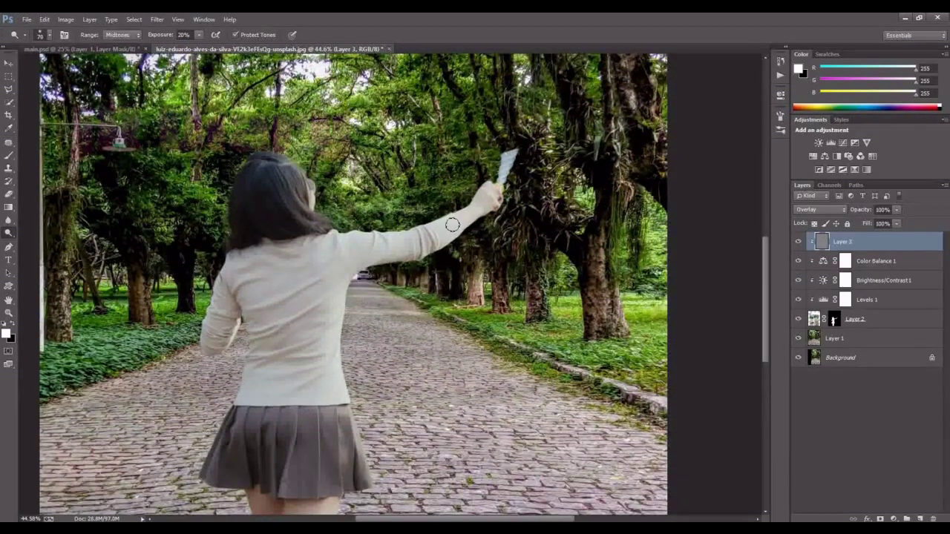
key(bracketright)
key(bracketright)
key(bracketright)
scroll(297, 260, down, 2)
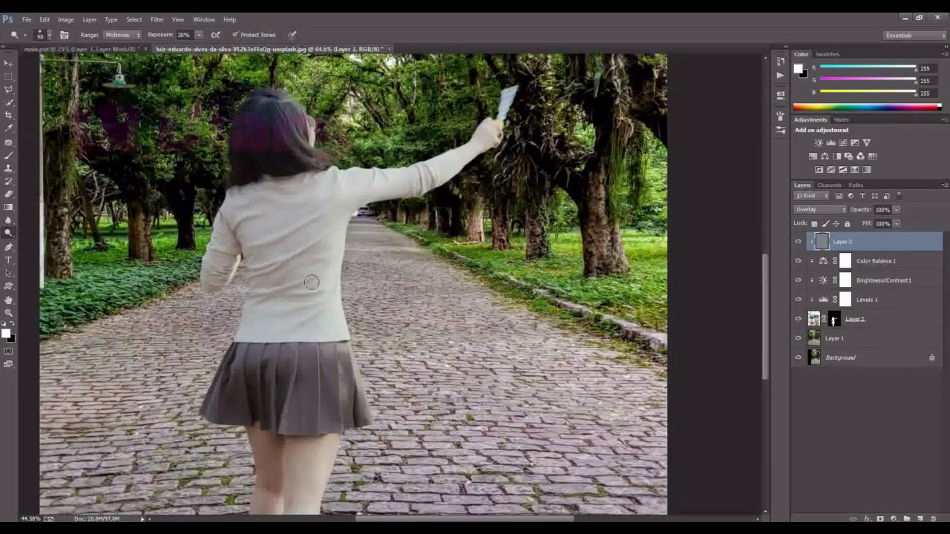
scroll(245, 340, down, 1)
scroll(302, 402, down, 1)
key(bracketleft)
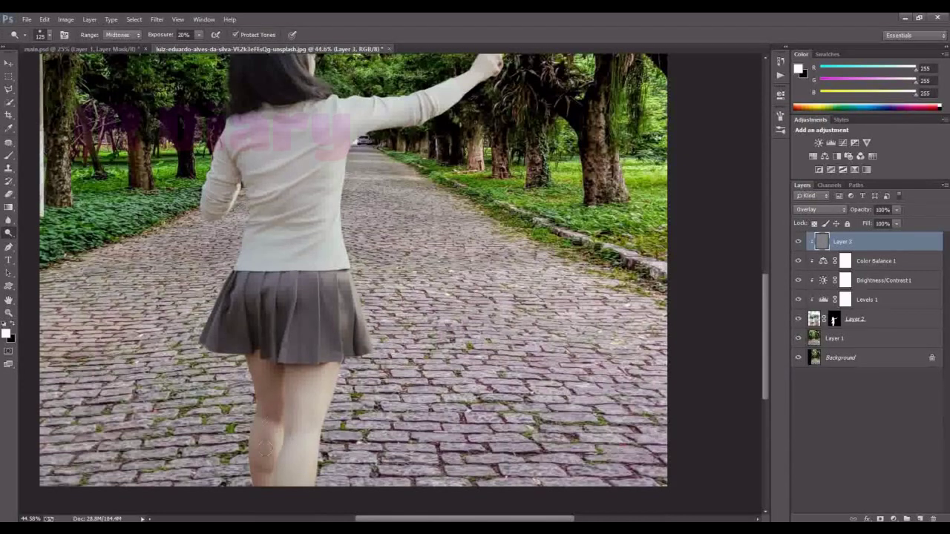
scroll(244, 330, up, 1)
scroll(255, 102, up, 1)
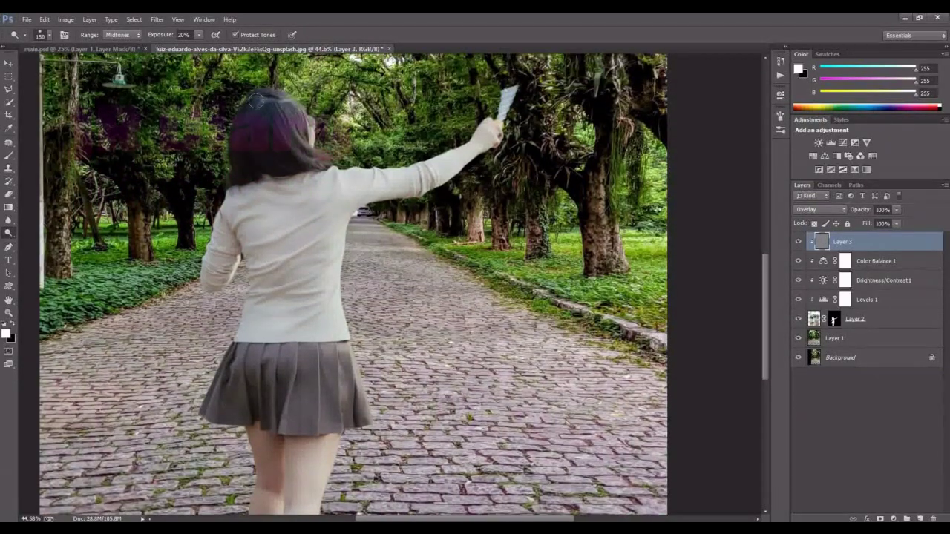
scroll(263, 155, down, 1)
key(bracketright)
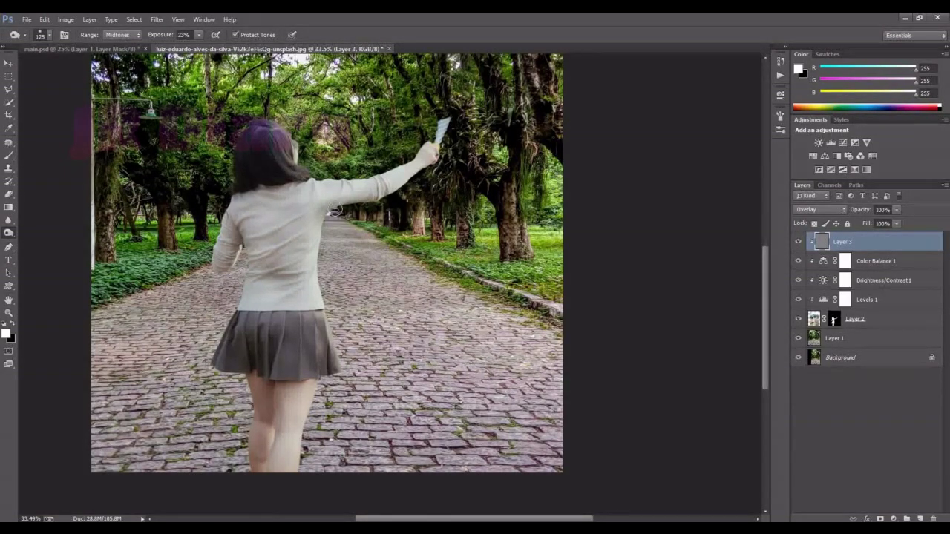
- Add a darkening Curves adjustment and invert its mask to black
scroll(512, 159, down, 1)
click(894, 518)
click(865, 374)
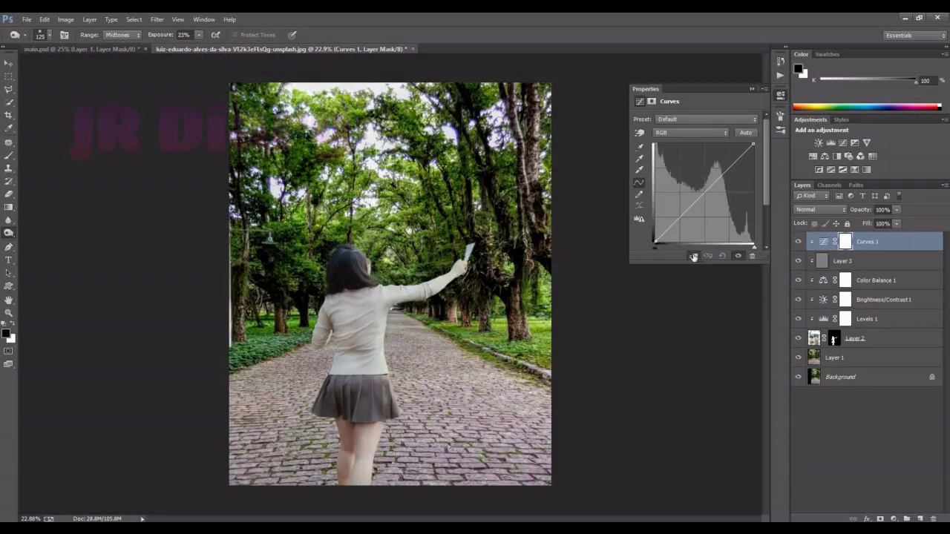
drag(749, 143, 735, 182)
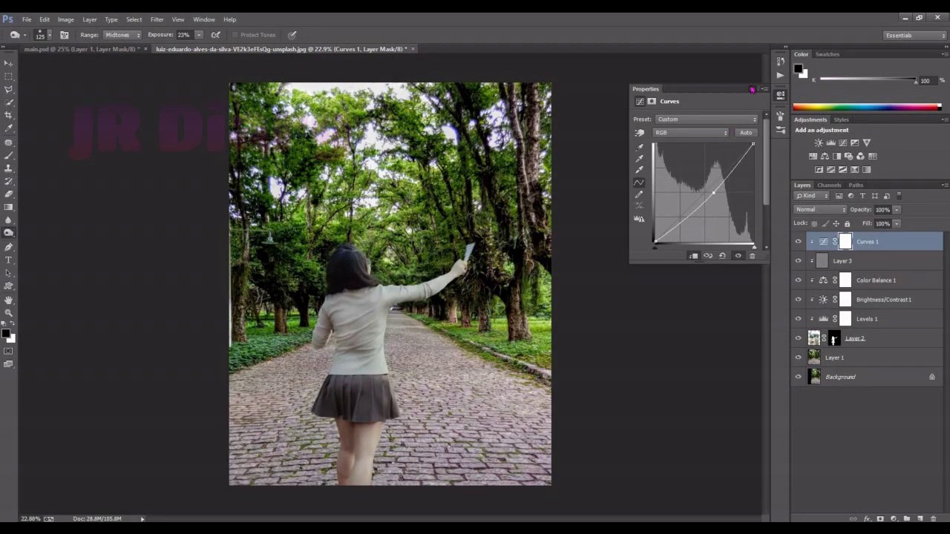
click(752, 88)
key(ctrl+i)
- Set up the Brush tool, trying sizes 70 and 400 before settling on 38
key(b)
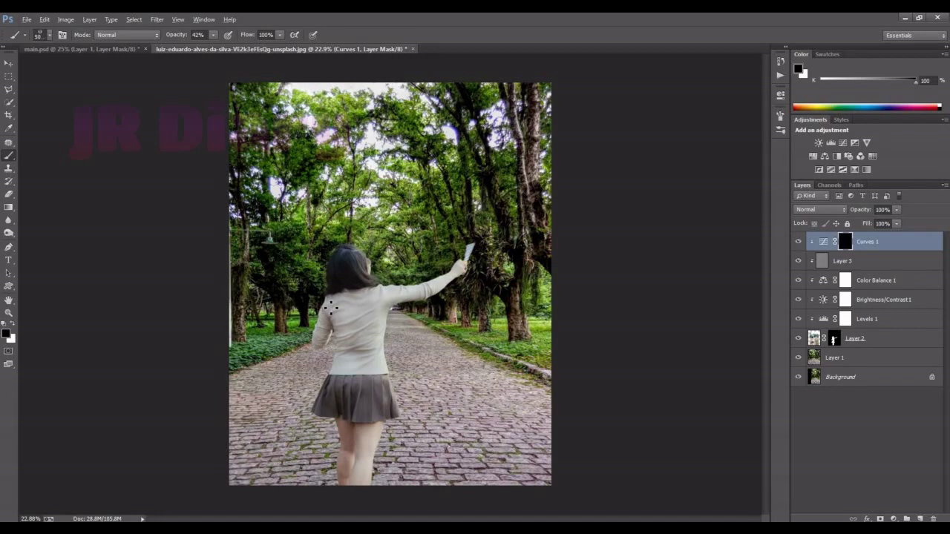
click(49, 35)
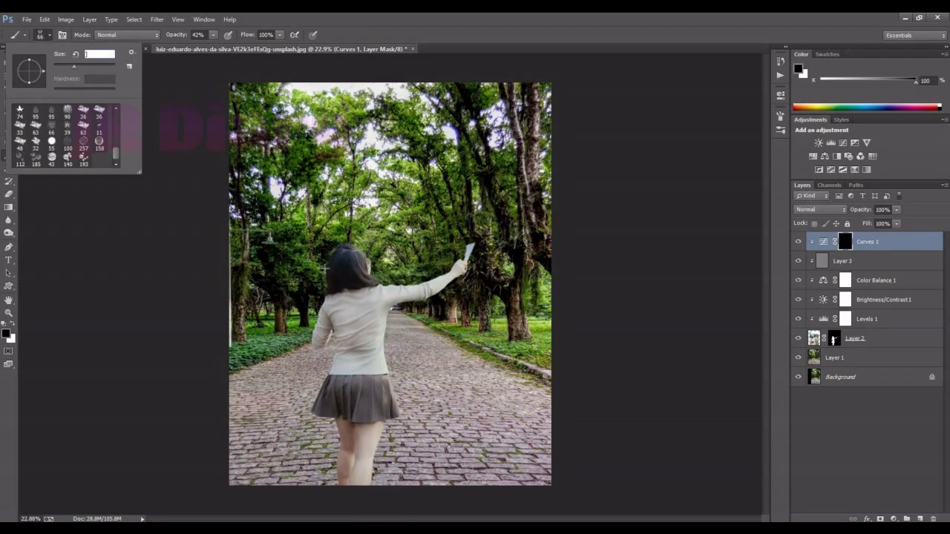
text(70)
key(Return)
key(bracketright)
key(bracketright)
key(bracketright)
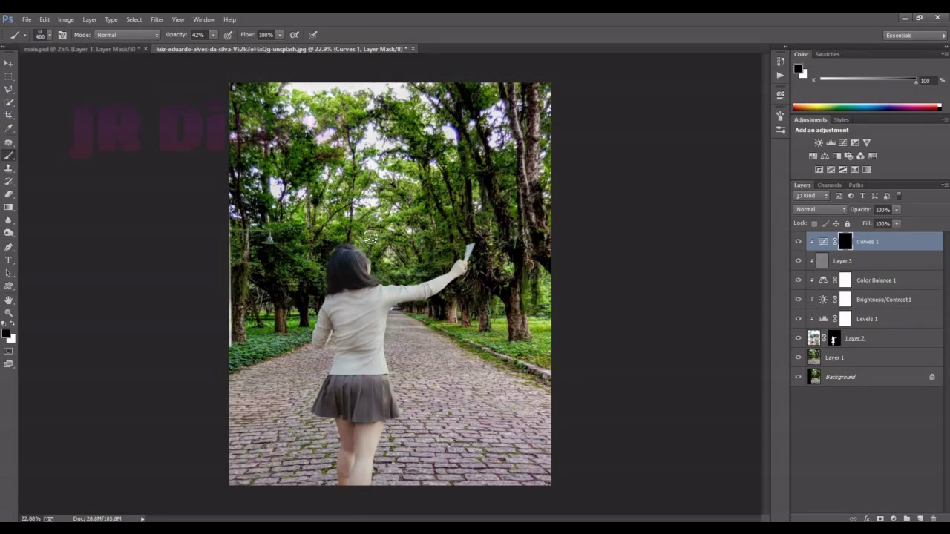
click(49, 35)
text(38)
key(Return)
scroll(334, 257, up, 2)
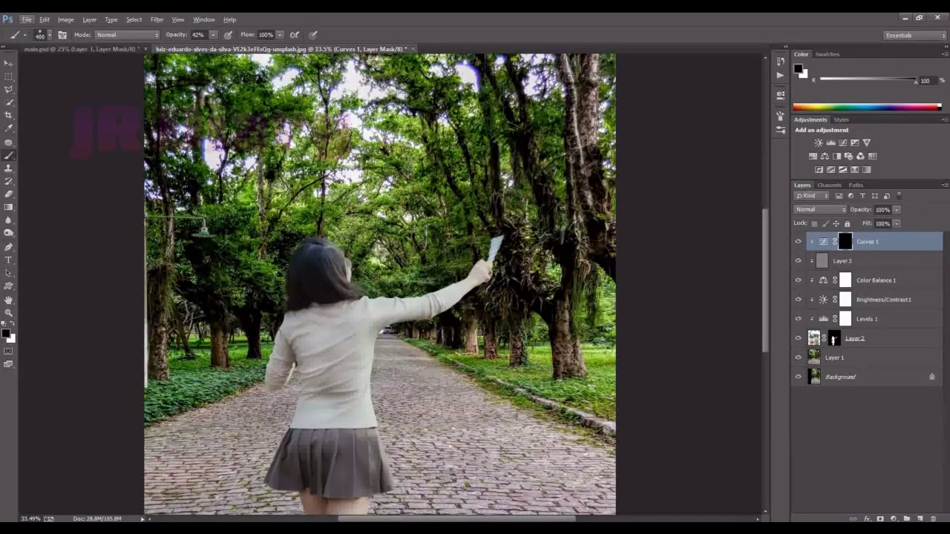
scroll(334, 258, down, 1)
- Paint white on the Curves 1 mask over the girl, resizing the brush as needed
key(x)
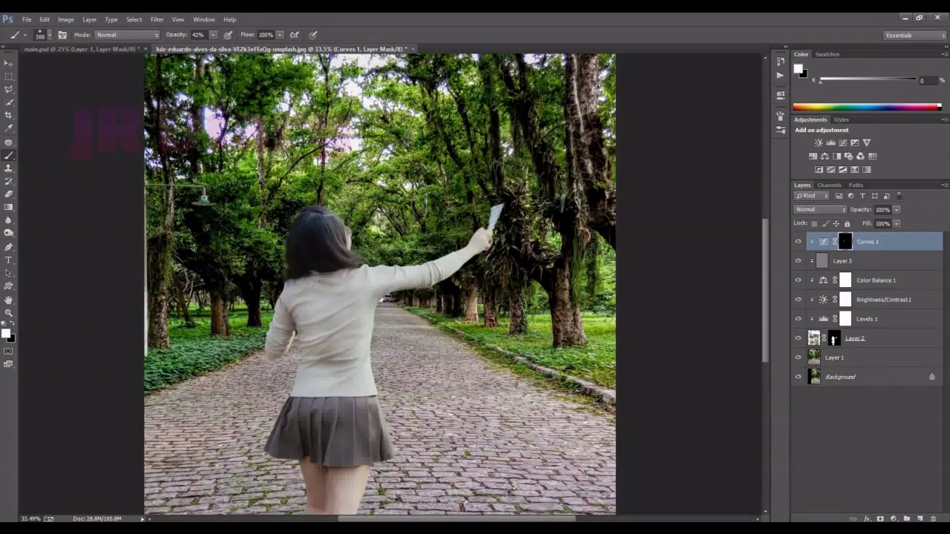
drag(172, 34, 195, 35)
scroll(334, 275, down, 1)
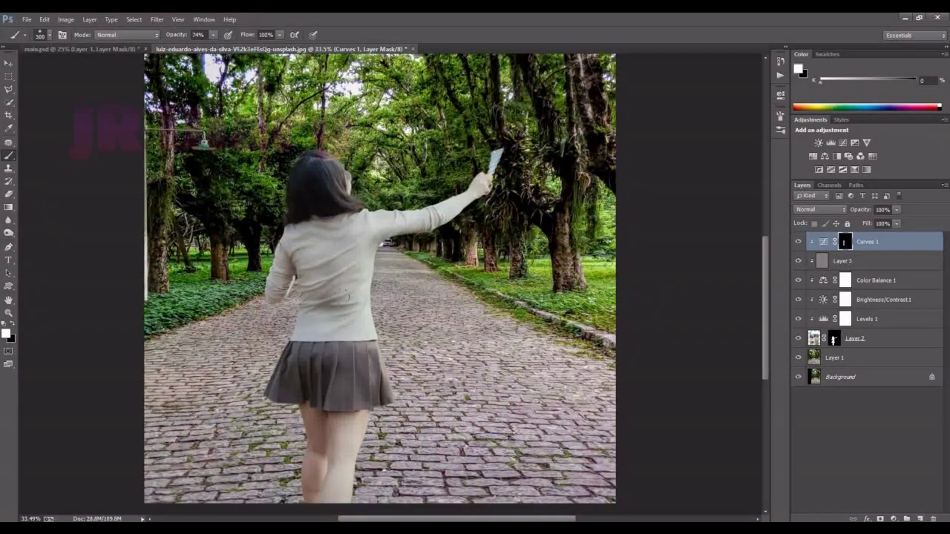
scroll(334, 274, down, 2)
key(bracketright)
scroll(294, 200, up, 2)
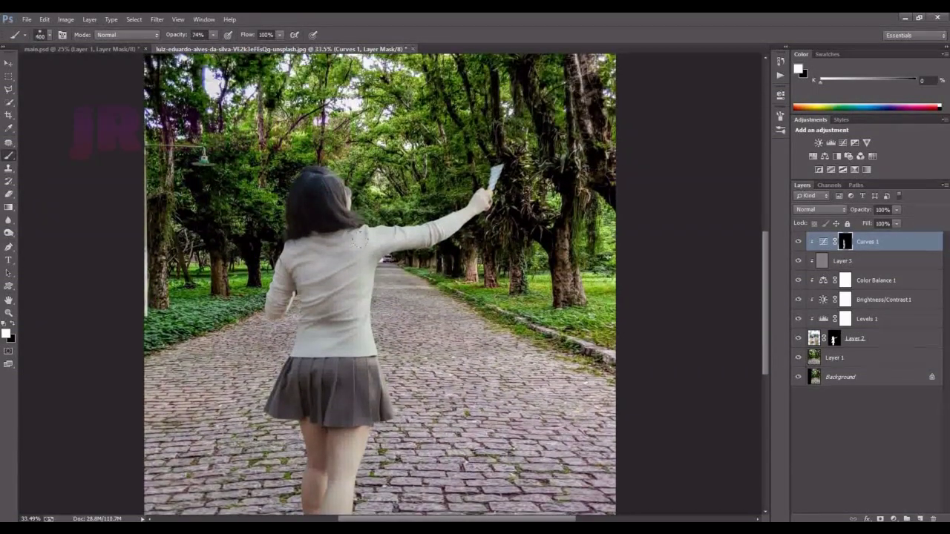
key(bracketleft)
key(bracketleft)
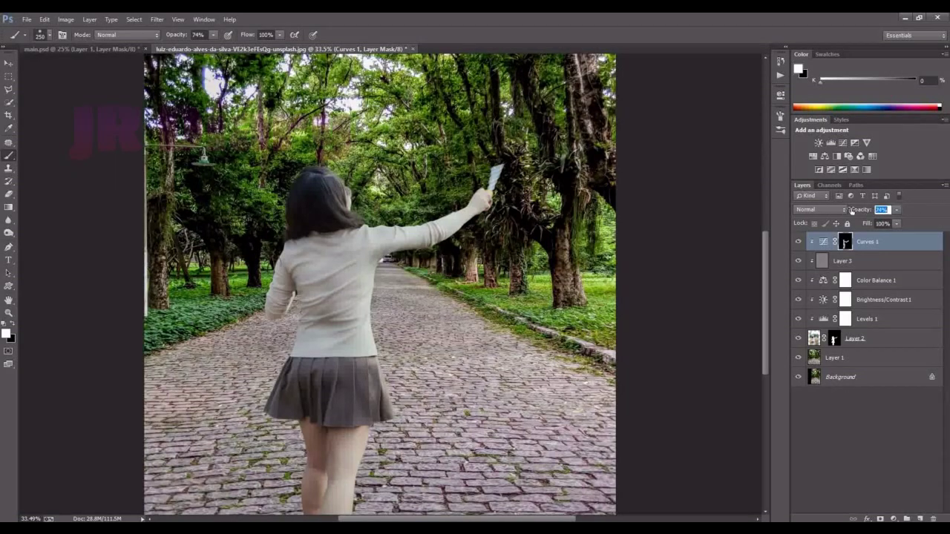
- Add Curves 2 clipped to Layer 3 with an inverted black mask, then fit the image on screen
click(893, 519)
click(900, 349)
click(694, 257)
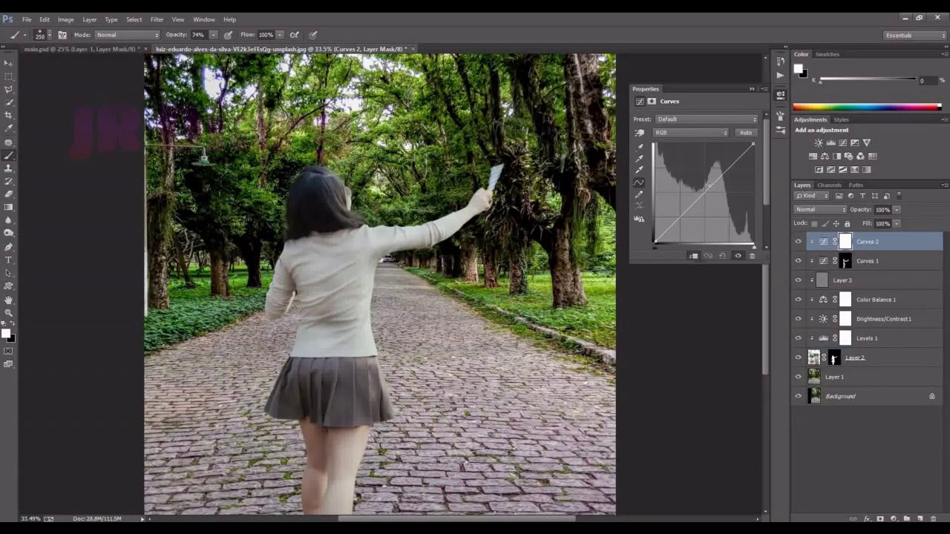
key(ctrl+i)
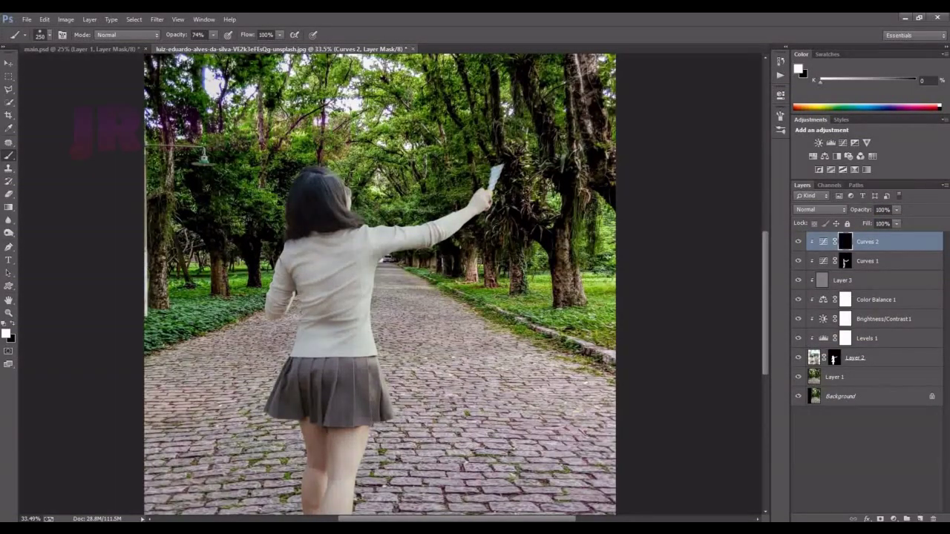
scroll(380, 284, down, 2)
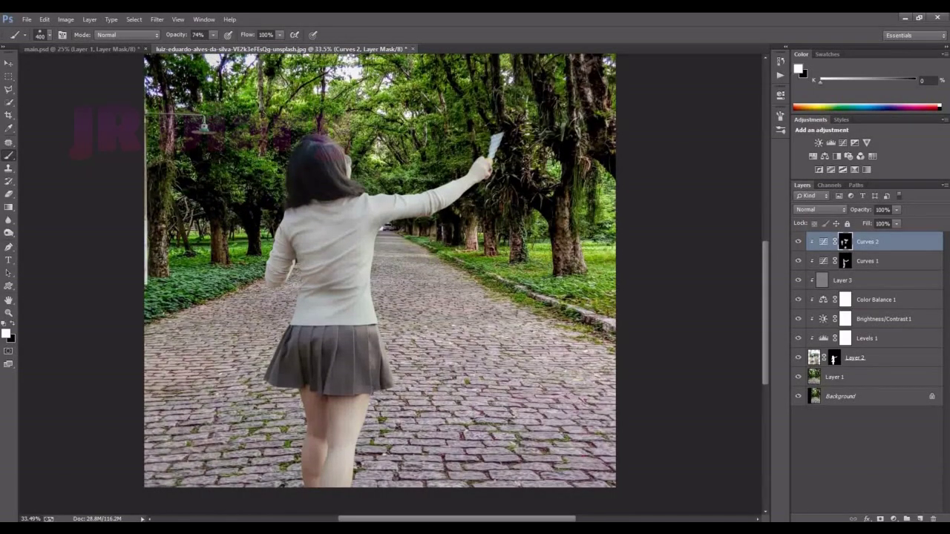
double_click(8, 299)
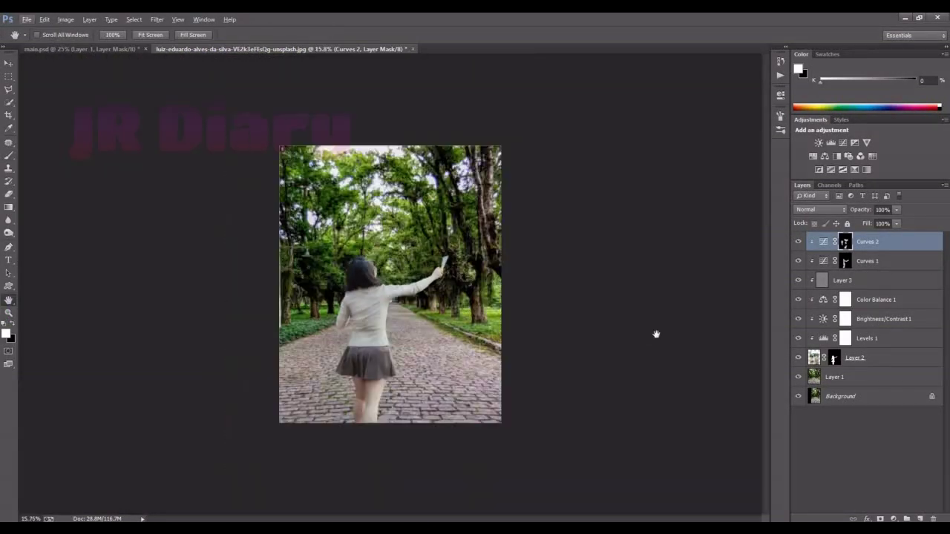
- Add a Selective Color adjustment on the Greens: Cyan -15, Magenta +47, Yellow -28, Black -31
click(893, 519)
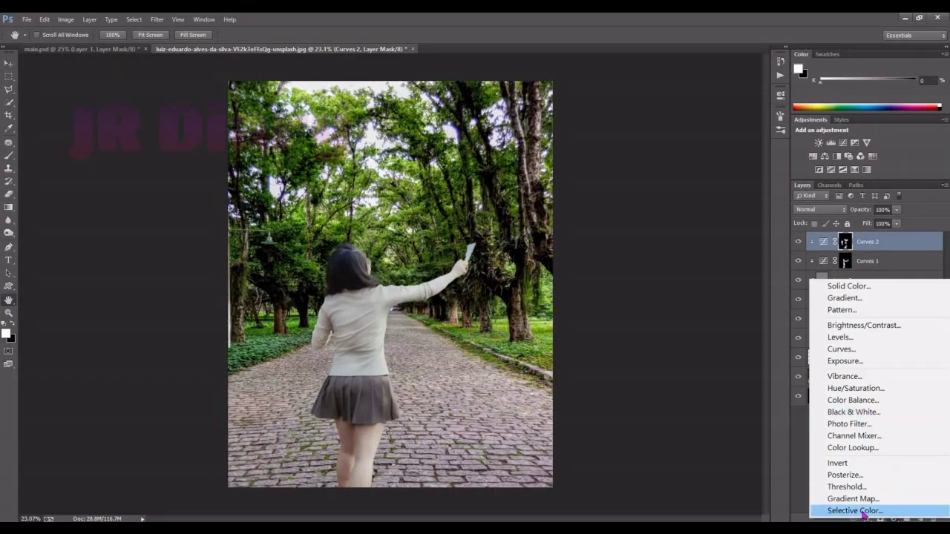
click(848, 511)
click(705, 132)
click(695, 163)
drag(681, 221, 678, 223)
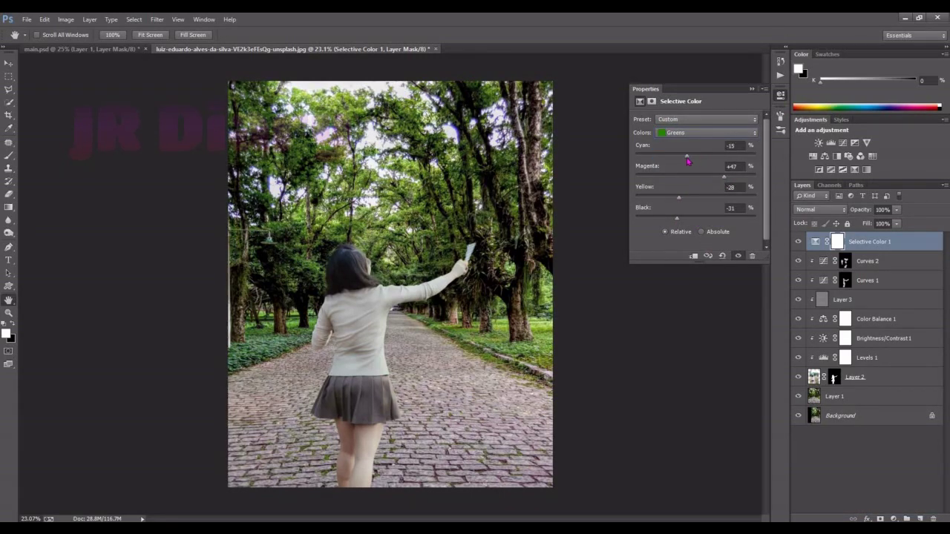
click(752, 88)
- Add an empty Layer 4 on top
click(894, 519)
click(733, 28)
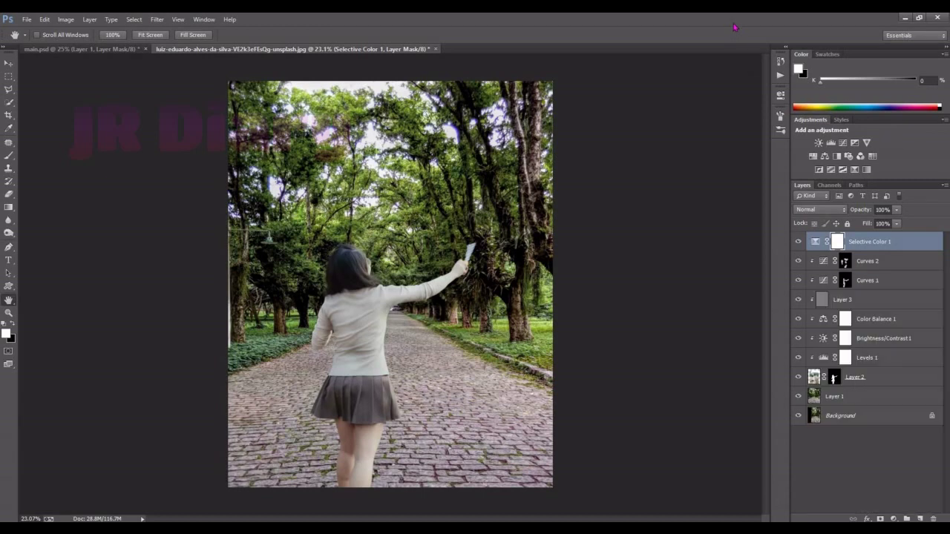
click(27, 19)
- Pick the 193 bubble brush preset at 489 px
key(ctrl+shift+alt+n)
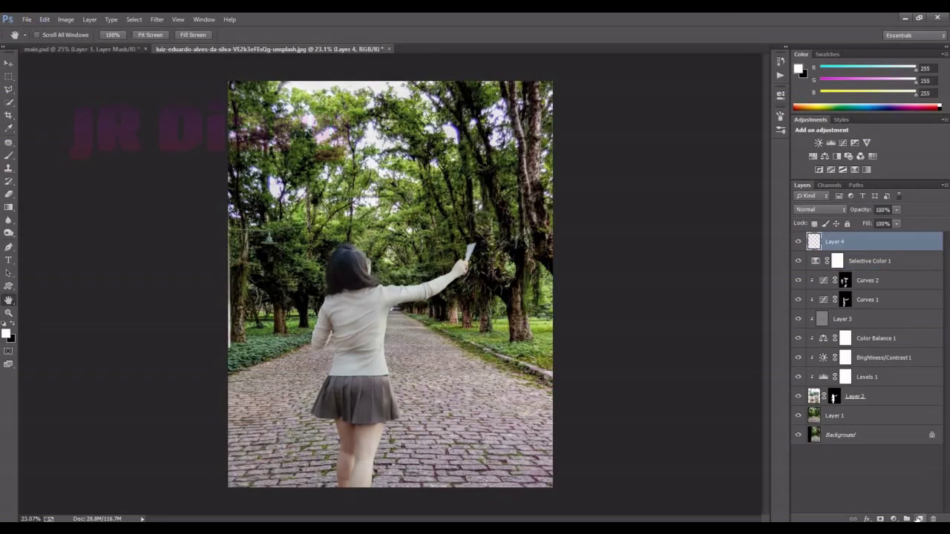
click(8, 156)
click(40, 35)
drag(116, 133, 116, 156)
click(84, 159)
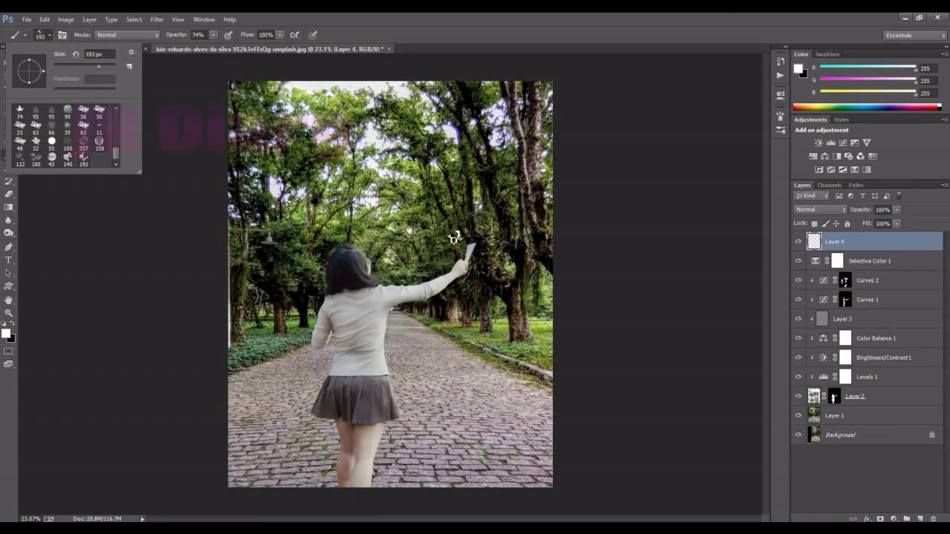
drag(99, 69, 110, 68)
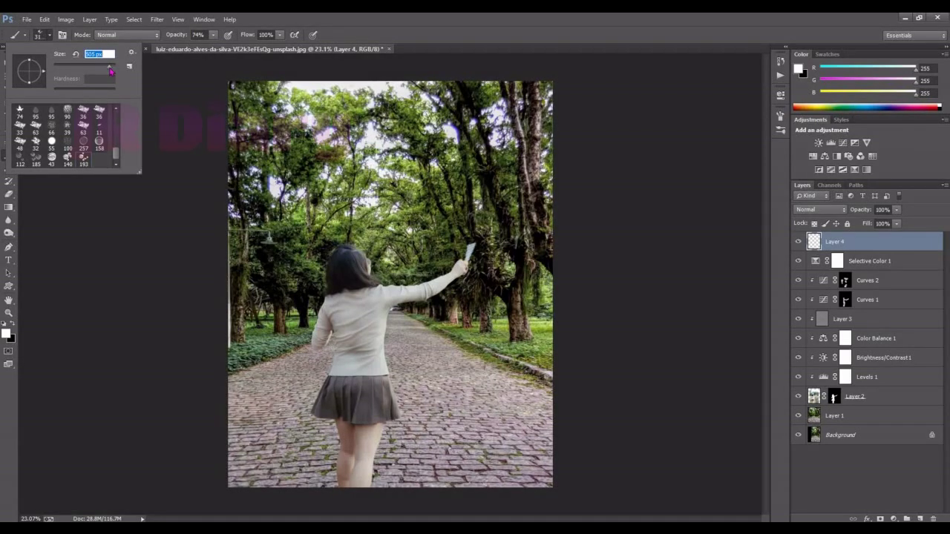
key(Return)
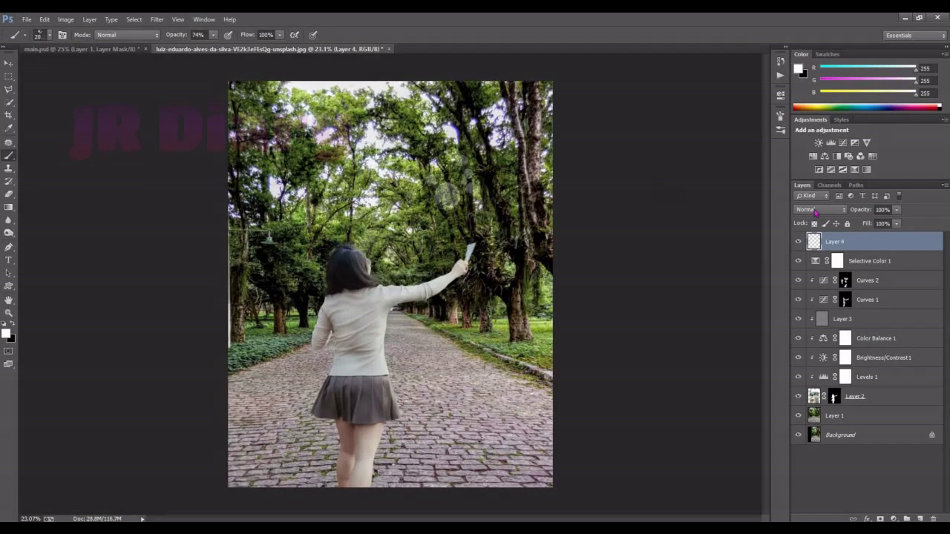
- Keep white as the foreground colour and paint bubbles over the trees and near her hand
click(799, 69)
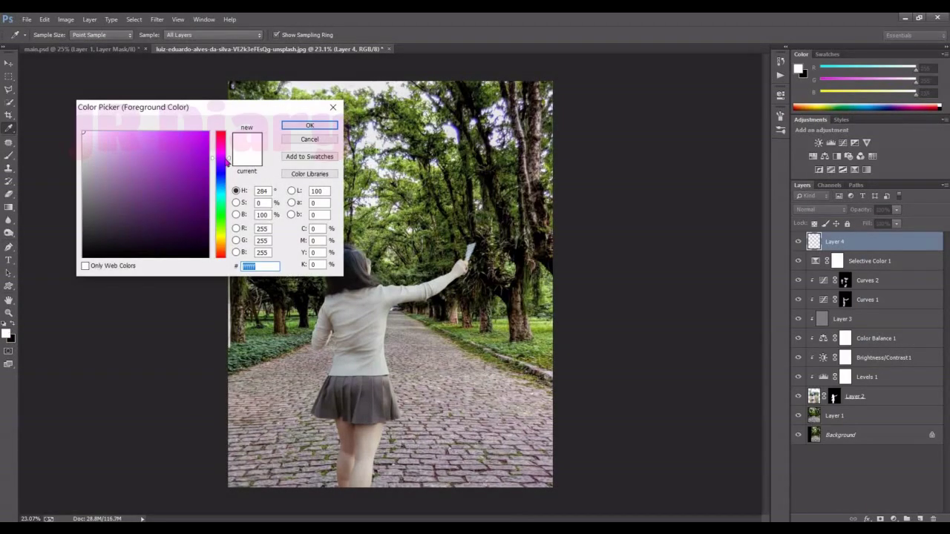
drag(227, 160, 227, 241)
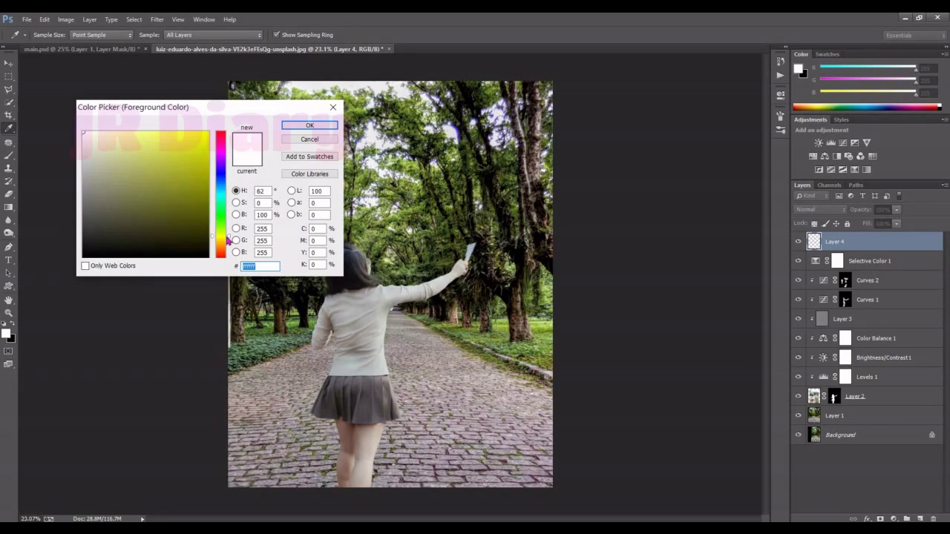
key(Return)
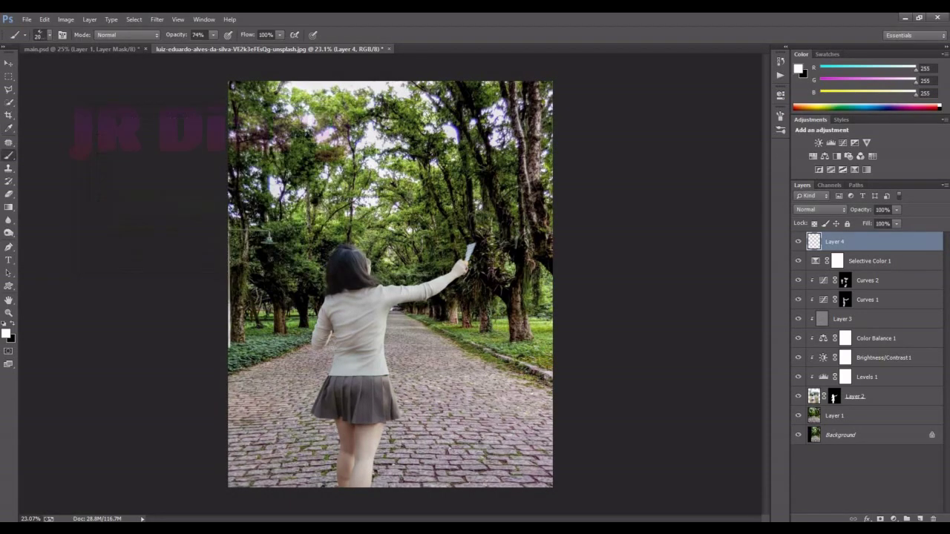
drag(183, 37, 222, 37)
drag(475, 182, 534, 204)
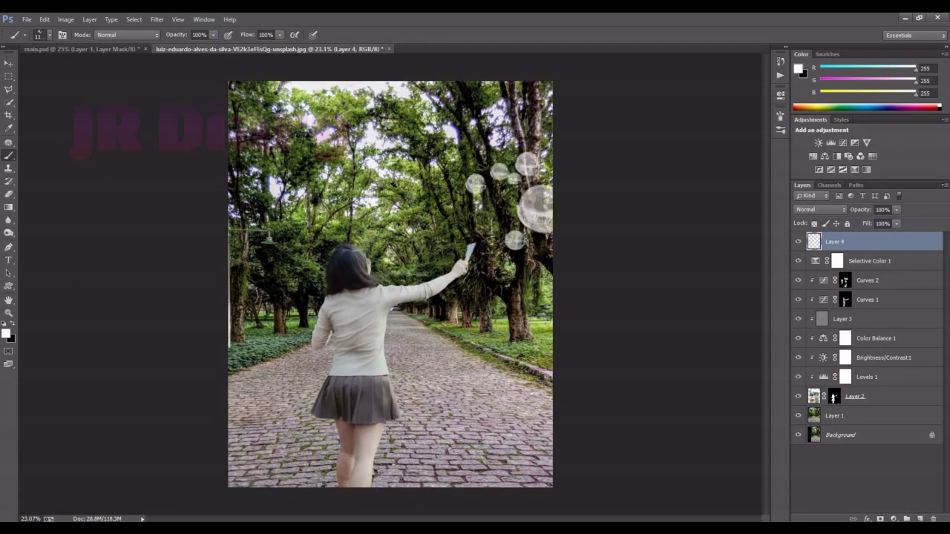
drag(460, 289, 498, 326)
- Shrink the bubble cluster to about 45% and move it beside the tree trunk, adding a few faint bubbles
drag(863, 209, 841, 219)
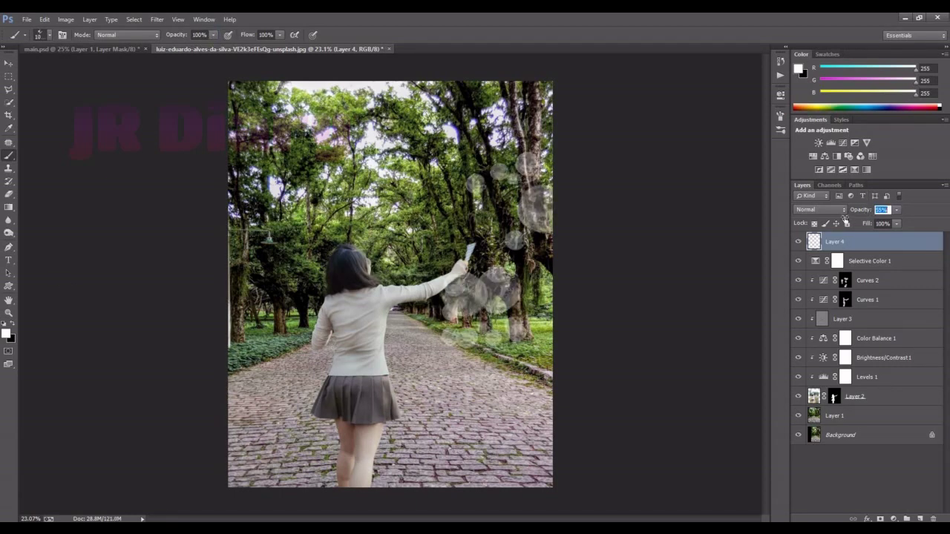
key(ctrl+t)
drag(551, 350, 554, 256)
drag(523, 222, 532, 181)
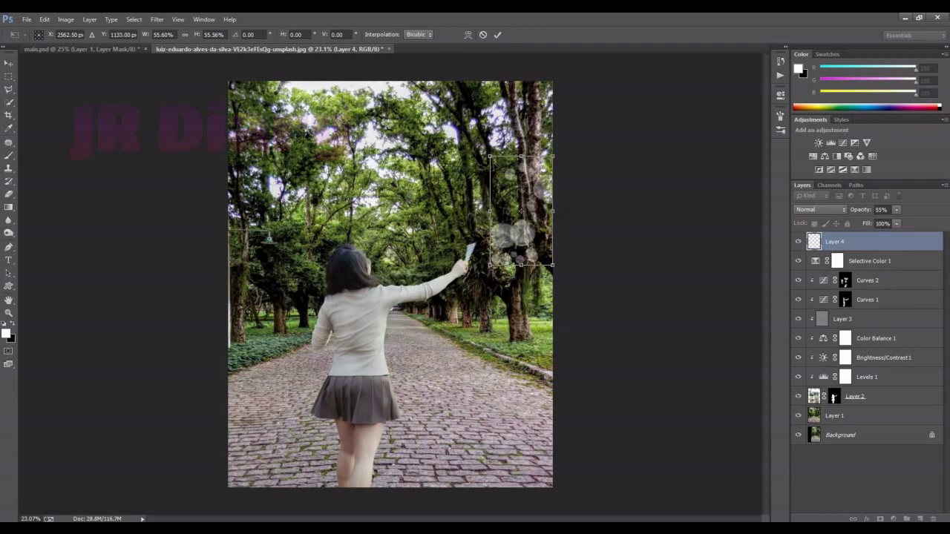
click(498, 35)
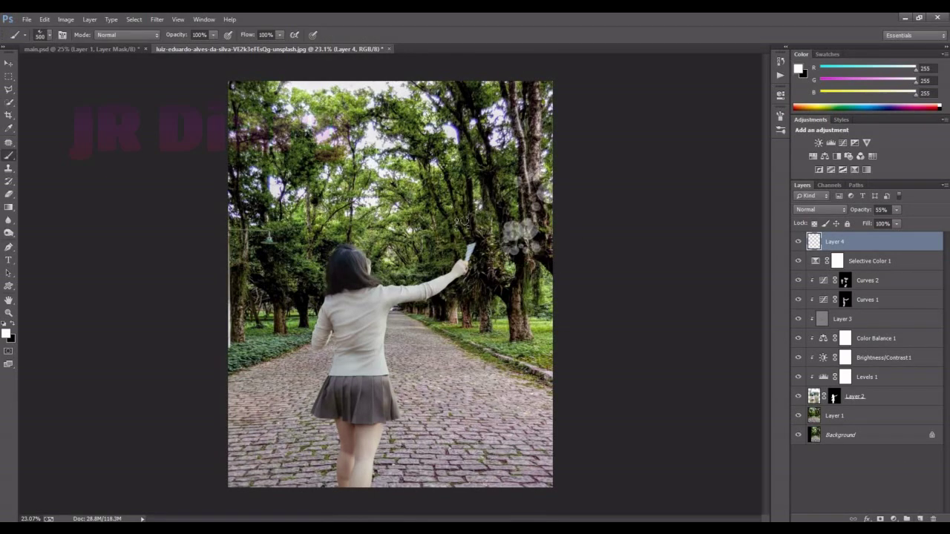
click(483, 280)
- Set Layer 4 to Screen blend mode at 44% opacity
click(820, 210)
click(817, 320)
mouse_move(860, 210)
mouse_down()
mouse_move(866, 214)
mouse_move(853, 213)
mouse_up()
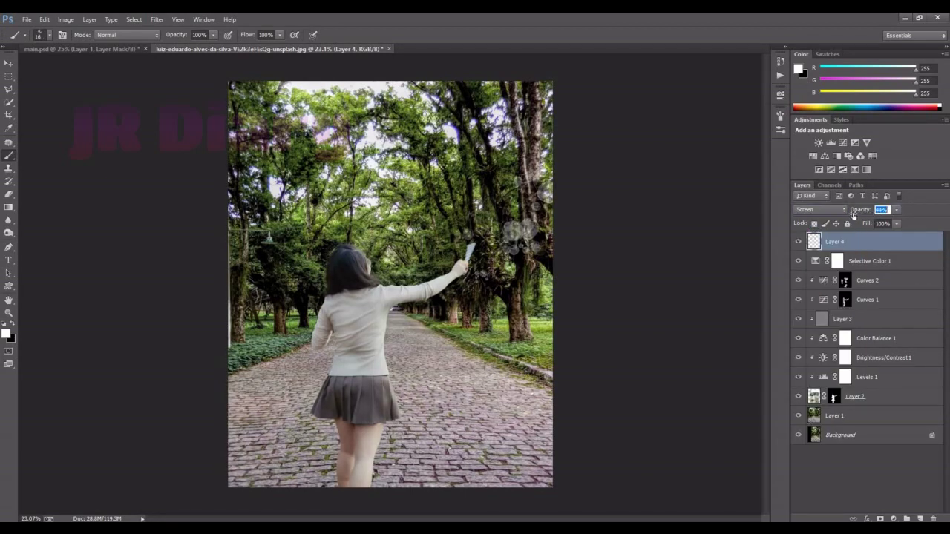
key(Return)
- Add a Selective Color adjustment, then delete it
click(894, 518)
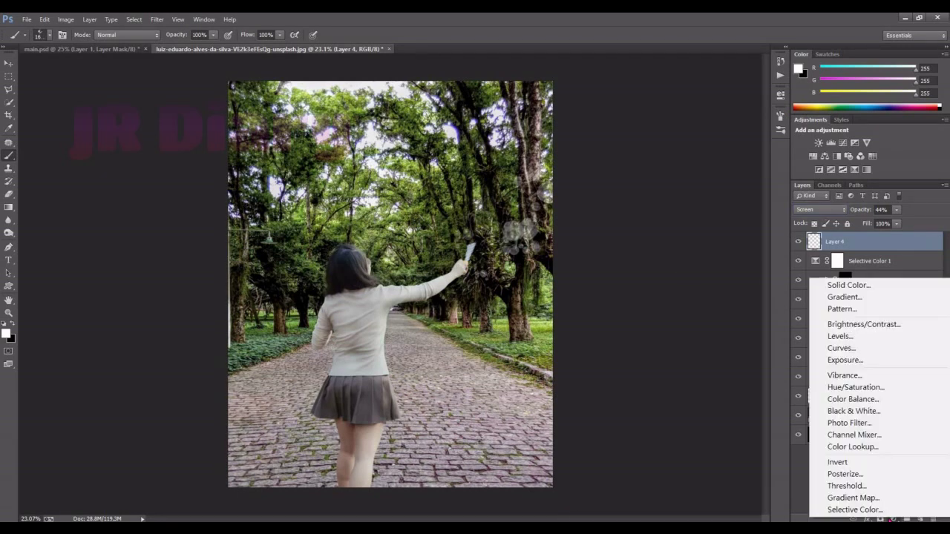
click(854, 509)
drag(937, 241, 937, 516)
- Add a #080300 Color Fill layer blended Screen at 82% opacity
click(894, 518)
click(839, 279)
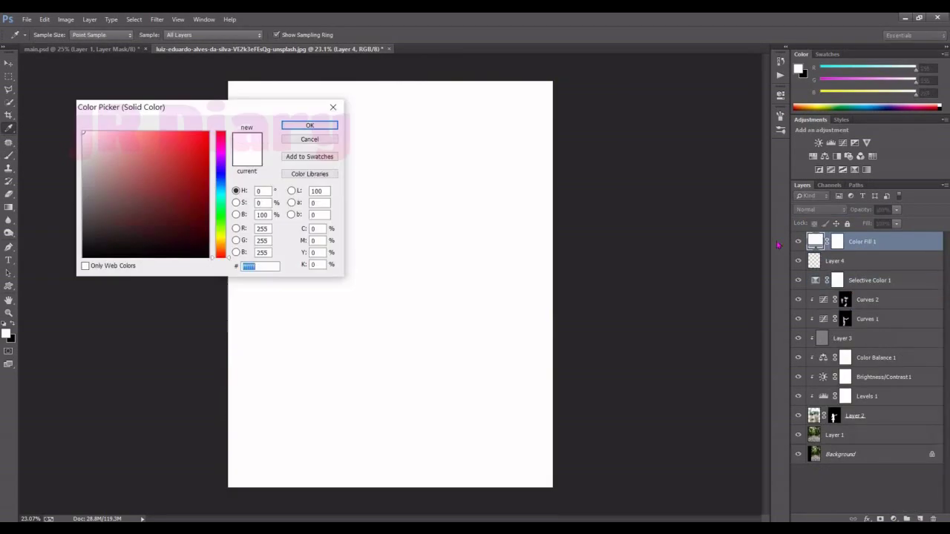
text(080300)
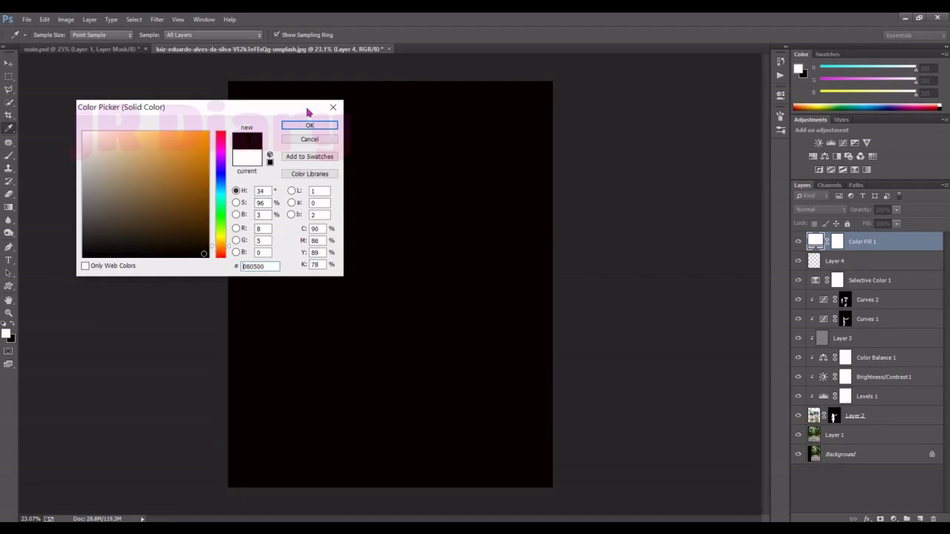
click(310, 124)
click(821, 209)
click(815, 313)
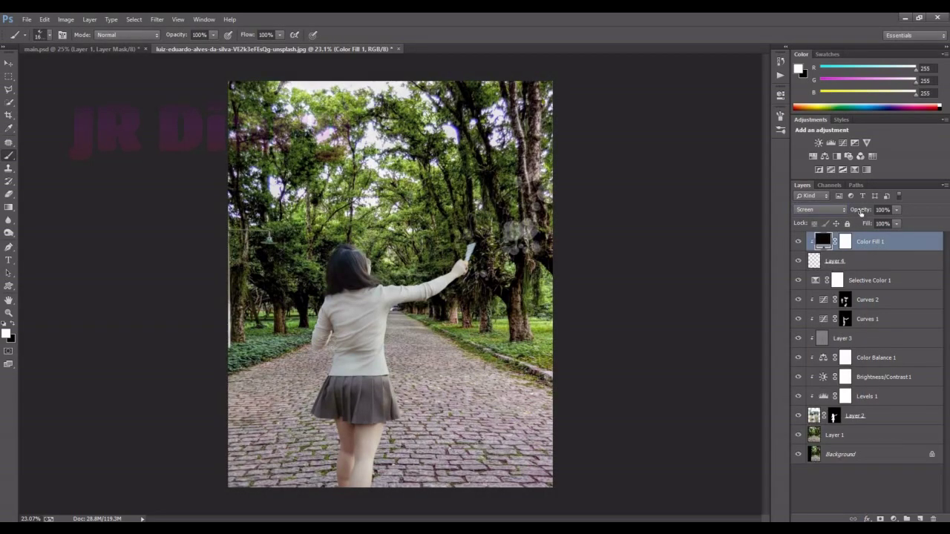
drag(864, 211, 861, 211)
- Add Color Balance 2 above Layer 1, pushing midtones toward magenta and shadows toward blue
click(894, 519)
key(Escape)
click(854, 435)
click(894, 519)
click(854, 395)
mouse_move(683, 162)
mouse_down()
mouse_move(672, 168)
mouse_move(681, 162)
mouse_move(687, 181)
mouse_up()
click(705, 119)
click(668, 139)
click(705, 119)
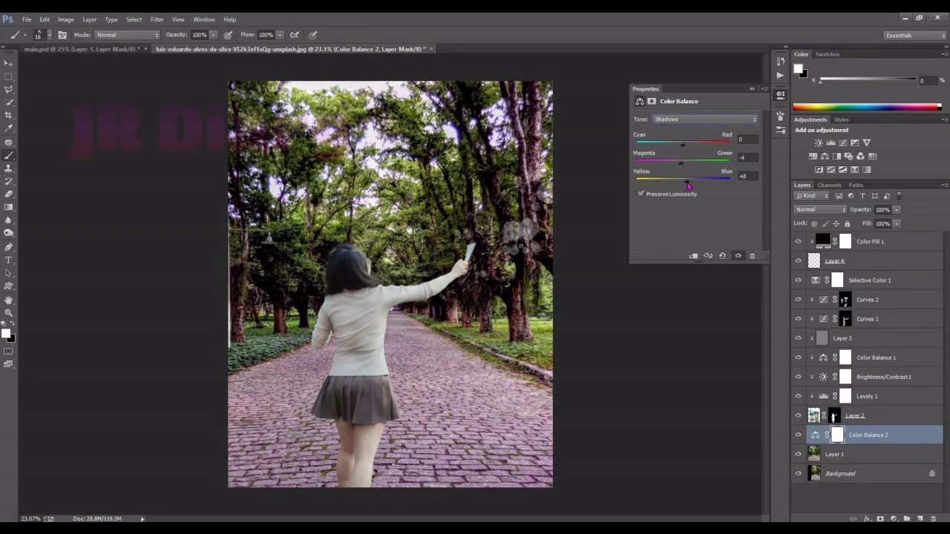
drag(683, 144, 679, 143)
click(780, 94)
- Stamp all visible layers into a merged Layer 5 above Color Fill 1
click(891, 245)
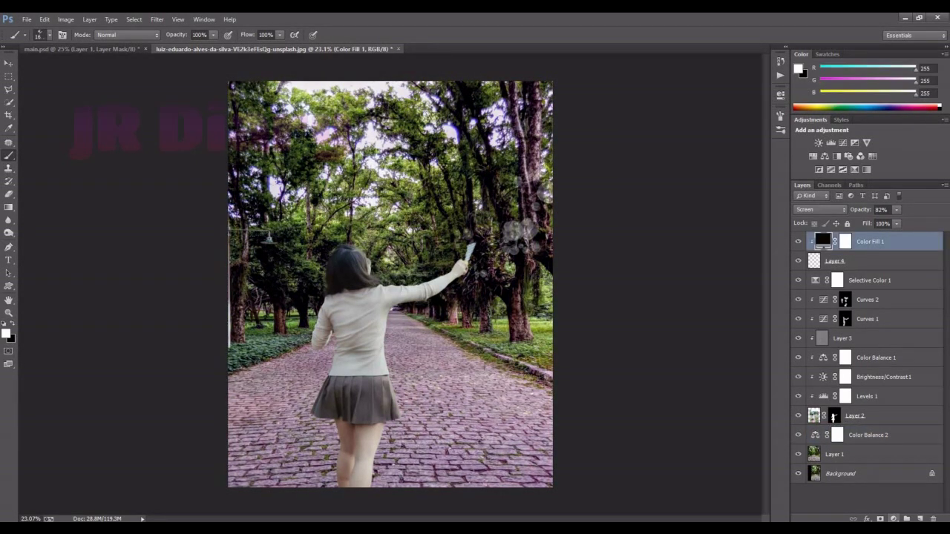
key(ctrl+shift+alt+e)
click(40, 35)
key(bracketright)
key(bracketright)
key(bracketright)
- In Camera Raw on Layer 5, warm white balance, set exposure -0.40, soften contrast, lift shadows
key(Return)
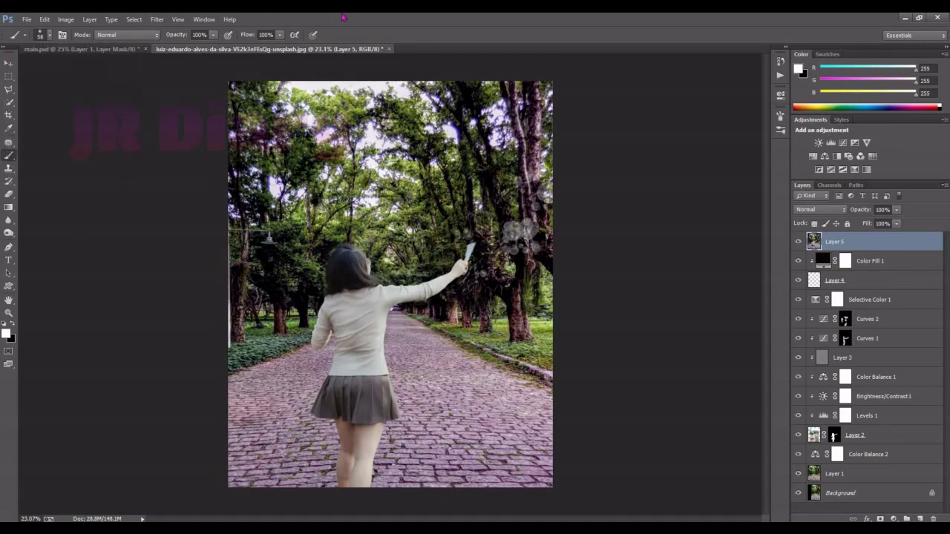
click(205, 19)
click(169, 64)
drag(688, 177, 694, 194)
mouse_move(689, 226)
mouse_down()
mouse_move(676, 243)
mouse_move(698, 274)
mouse_up()
mouse_move(688, 306)
mouse_down()
mouse_move(700, 306)
mouse_move(676, 330)
mouse_move(618, 318)
mouse_up()
- Raise the tone curve black point, desaturate greens to -42, and shift reds hue to -33
click(650, 128)
click(667, 152)
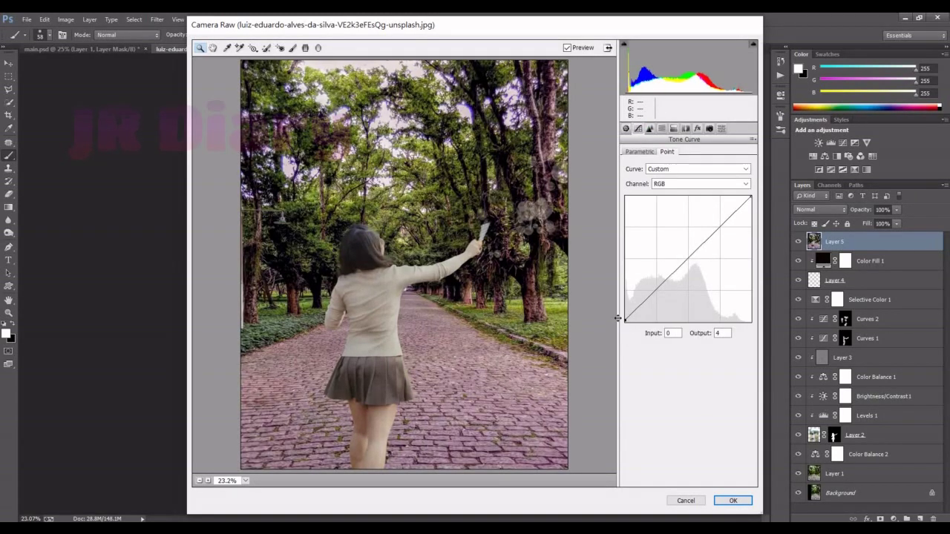
click(661, 129)
click(656, 167)
mouse_move(688, 251)
mouse_down()
mouse_move(662, 252)
mouse_move(673, 234)
mouse_up()
click(691, 167)
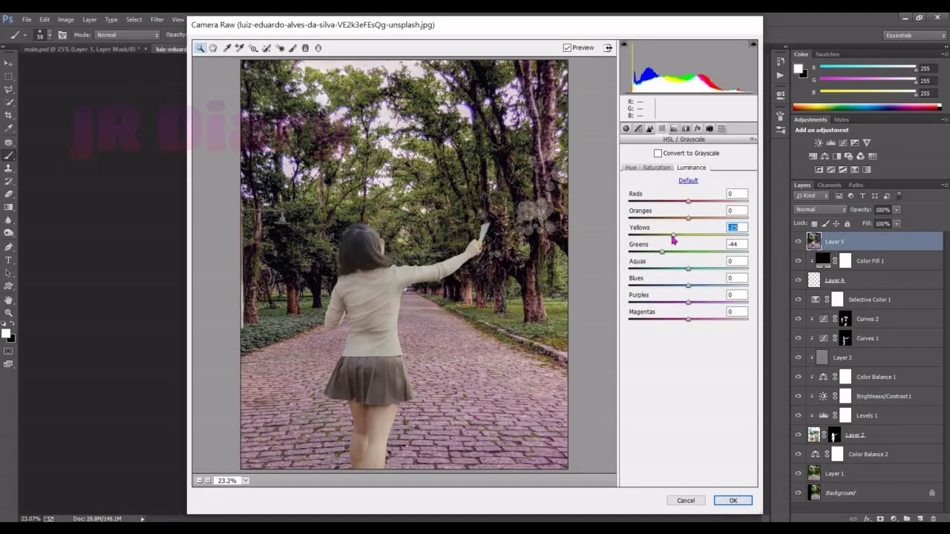
click(630, 167)
drag(688, 202, 669, 202)
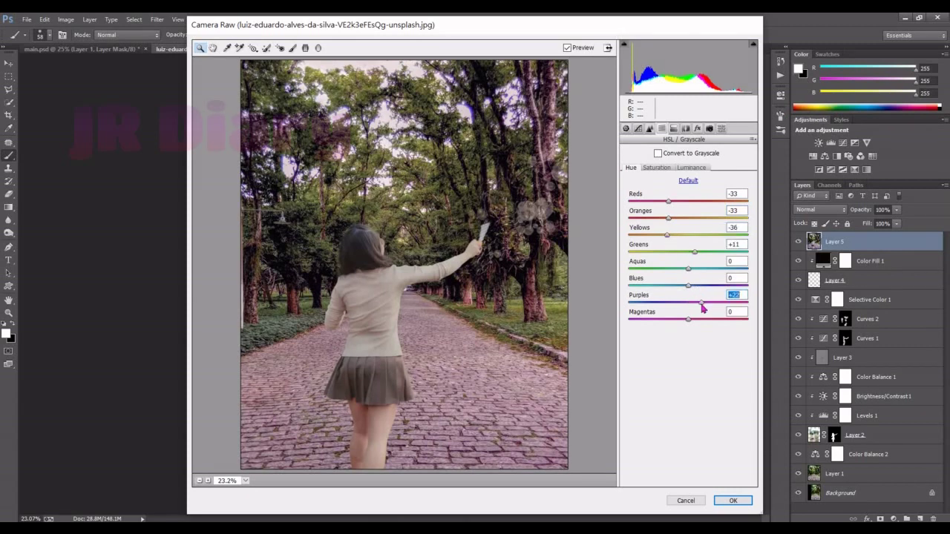
- Desaturate greens further to -80 and yellows to -28
click(691, 167)
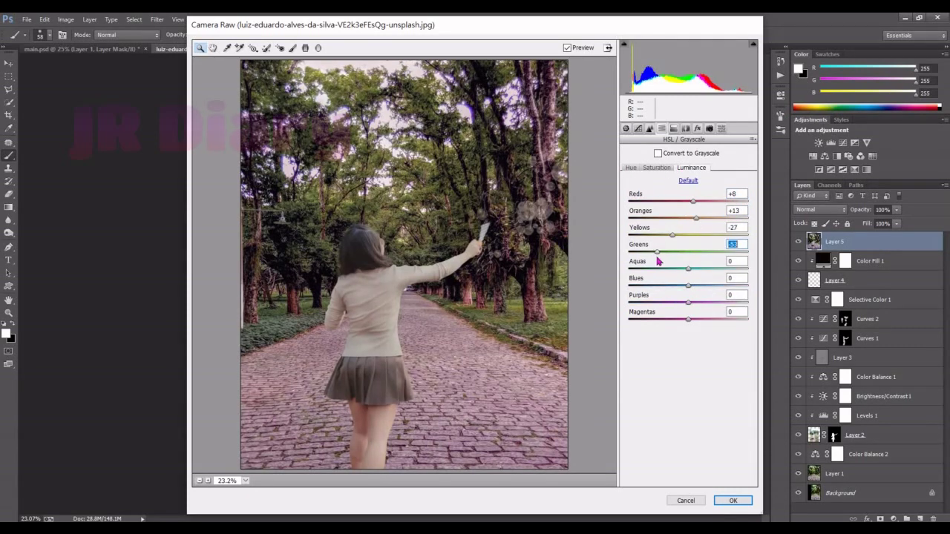
click(656, 167)
drag(656, 253, 641, 253)
drag(688, 235, 676, 238)
- Split-tone highlights with hue 33 and shadows with hue 179, saturation 12
click(674, 128)
mouse_move(629, 169)
mouse_down()
mouse_move(640, 170)
mouse_move(646, 188)
mouse_up()
drag(629, 247, 680, 248)
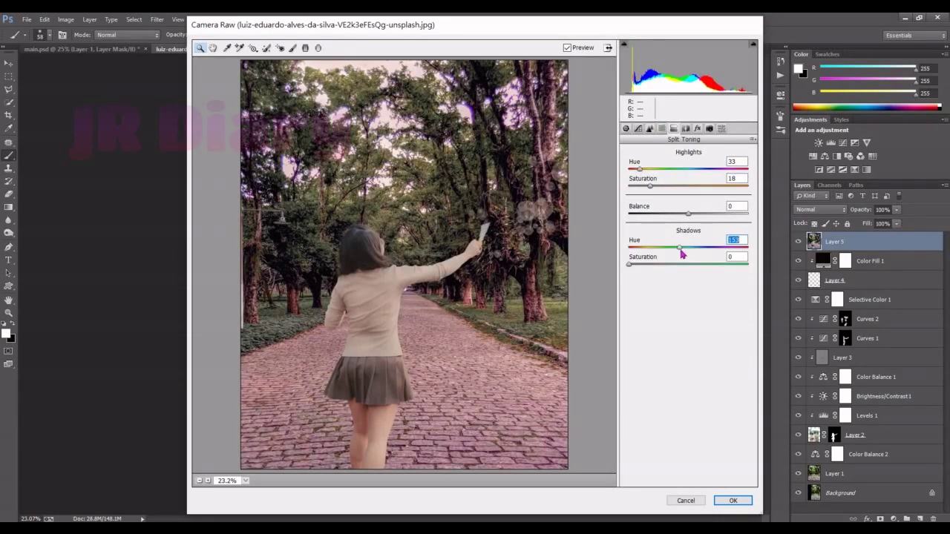
drag(629, 264, 639, 274)
drag(679, 248, 688, 247)
drag(637, 265, 643, 273)
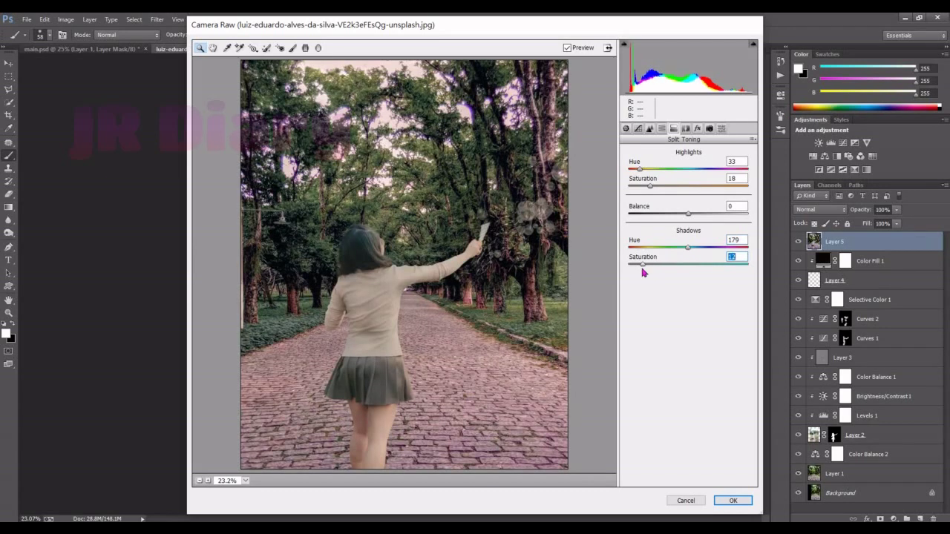
- Shift calibration primaries (blue hue, green hue -31, red hue and saturation up) and apply the grade
click(697, 128)
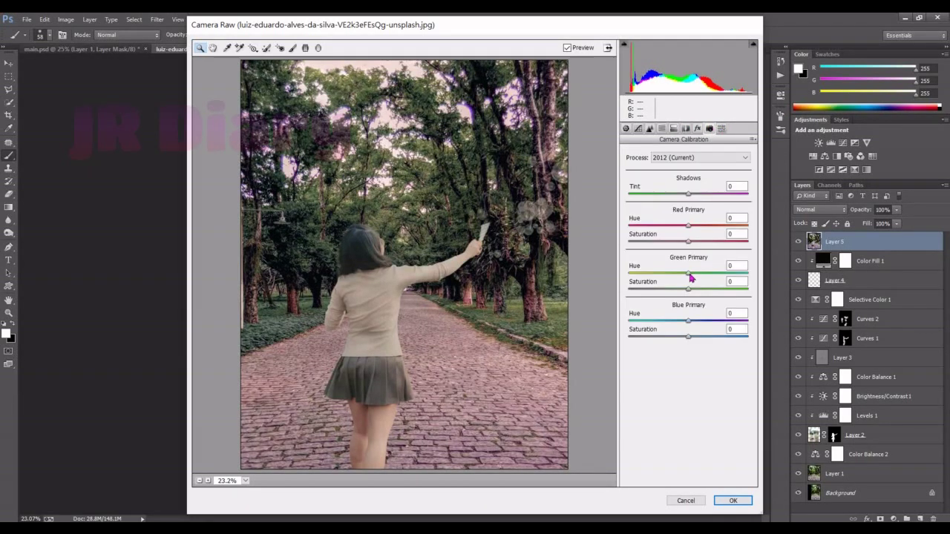
drag(688, 321, 671, 321)
mouse_move(688, 273)
mouse_down()
mouse_move(671, 273)
mouse_move(695, 289)
mouse_up()
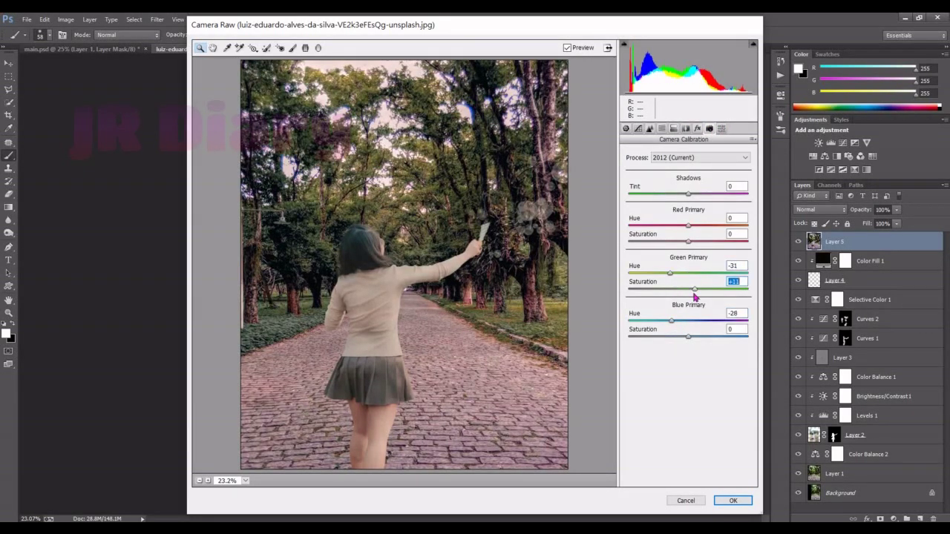
mouse_move(689, 226)
mouse_down()
mouse_move(701, 226)
mouse_move(703, 242)
mouse_up()
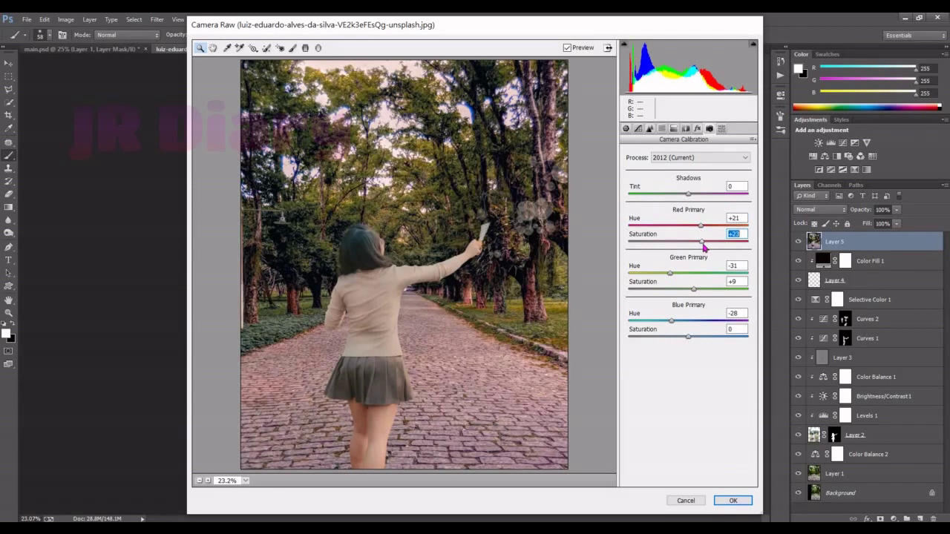
click(735, 501)
- Duplicate the graded layer as Layer 6 and add a Soft Light S-curve Curves 3 layer
key(ctrl+j)
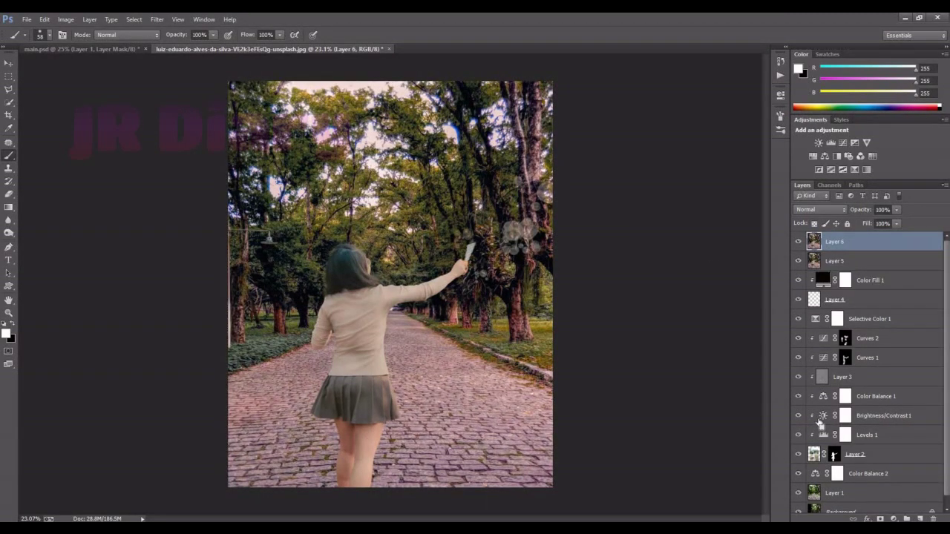
click(831, 143)
click(753, 89)
click(820, 209)
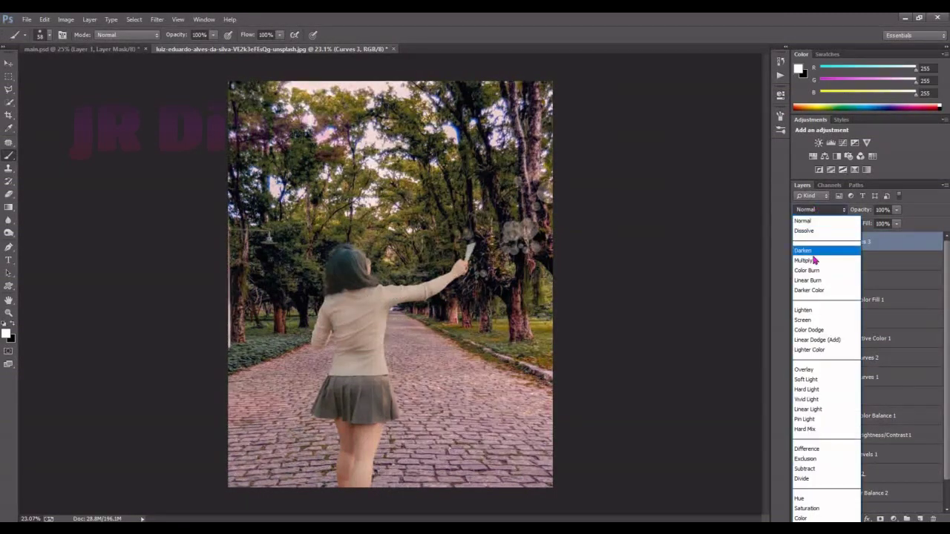
click(806, 380)
double_click(816, 242)
drag(712, 189, 729, 169)
drag(690, 212, 683, 222)
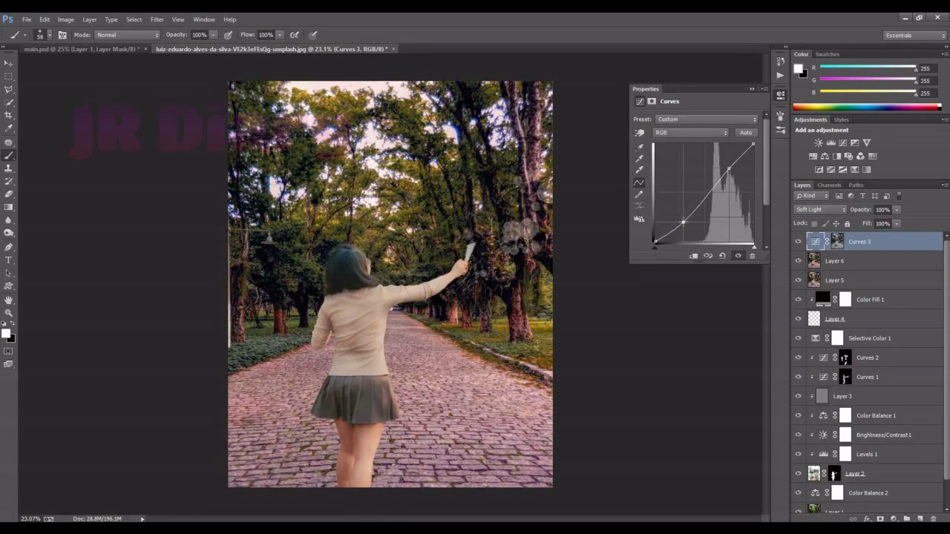
- Stamp visible layers into Layer 7 and add a Posterize adjustment with 2 levels
click(752, 88)
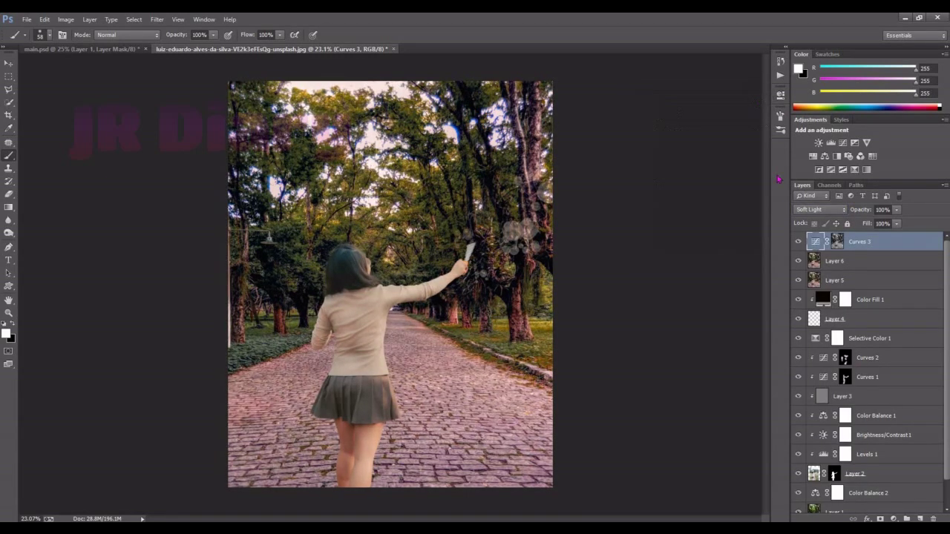
key(ctrl+shift+alt+e)
click(894, 518)
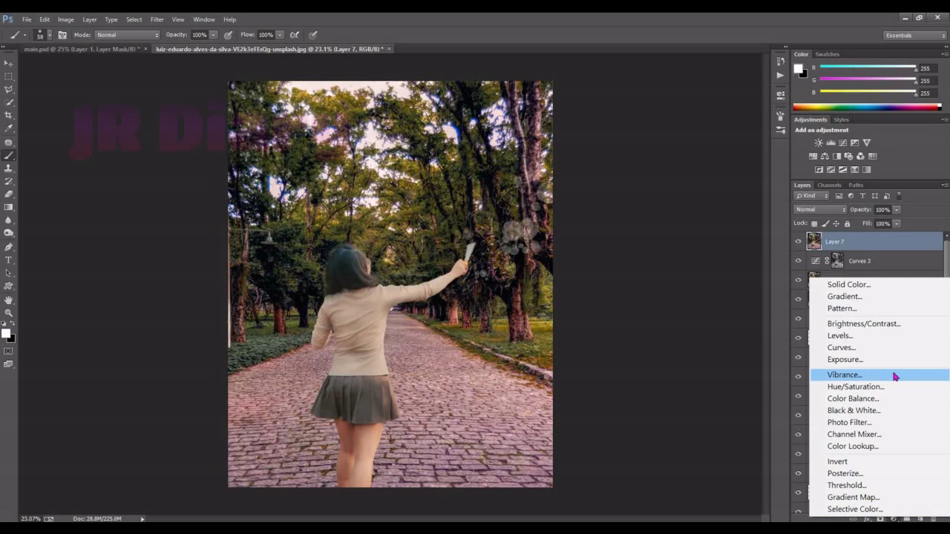
click(864, 472)
drag(639, 132, 654, 131)
- Merge Posterize 1 with Layer 7 and blend it in Soft Light at 34% opacity
right_click(868, 260)
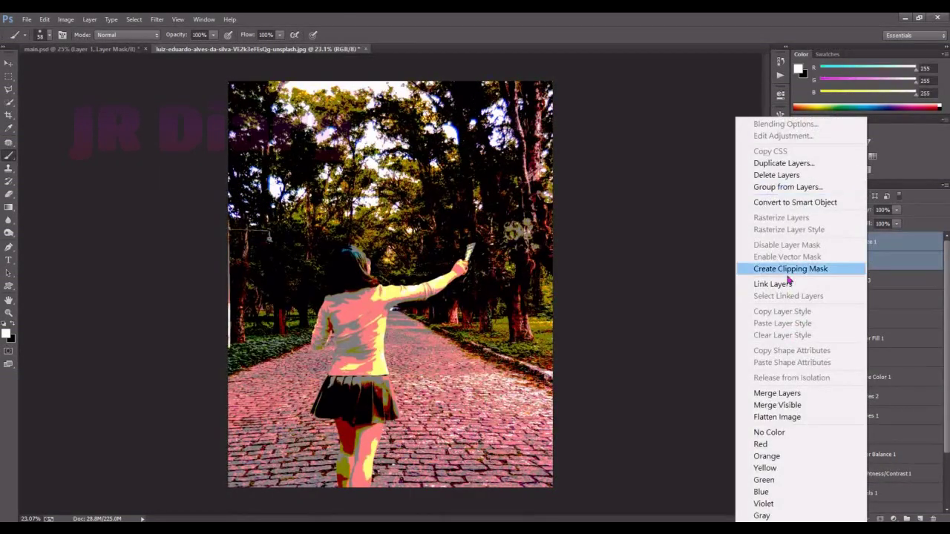
click(909, 266)
shift+click(868, 241)
right_click(868, 251)
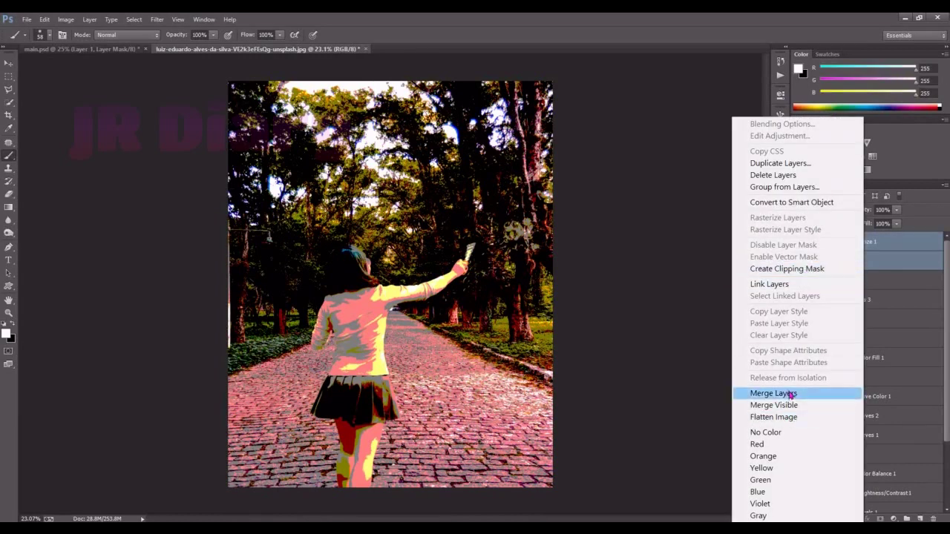
click(765, 392)
click(820, 209)
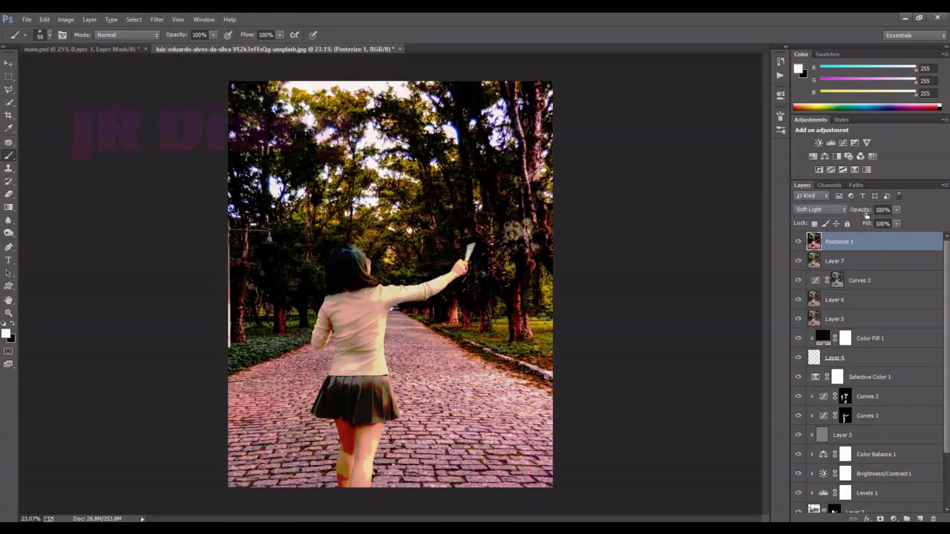
drag(866, 215, 839, 217)
- Gaussian-blur the posterized layer at 7.4 pixels, then stamp visible layers into Layer 8
click(157, 19)
click(364, 238)
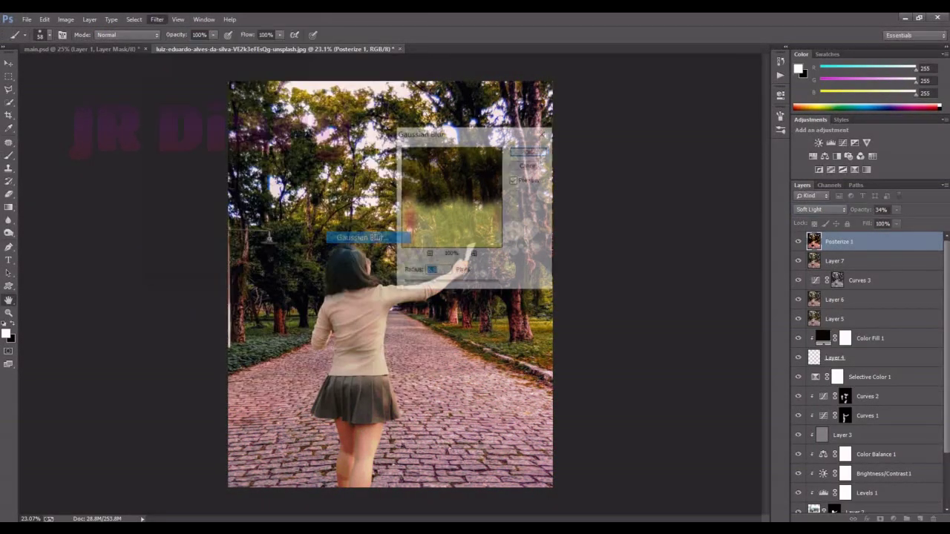
drag(433, 285, 437, 290)
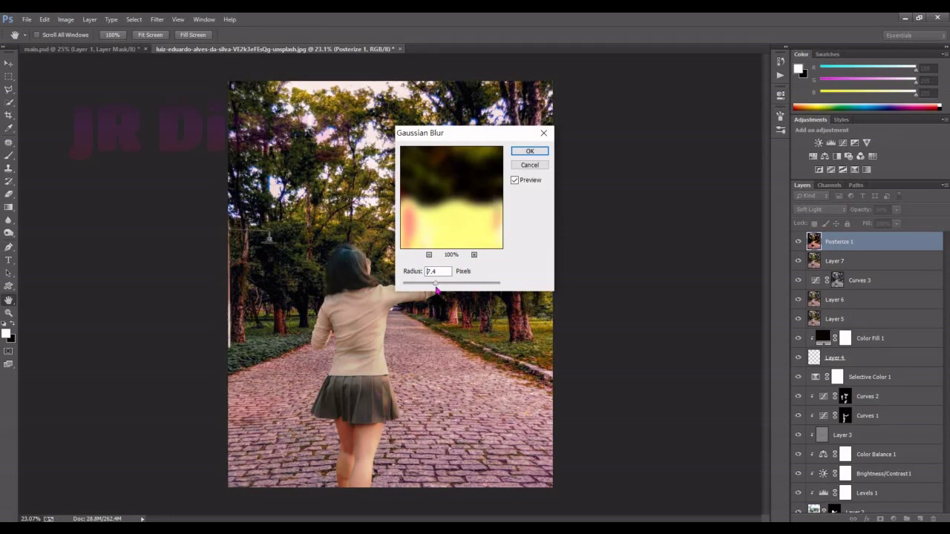
click(530, 151)
key(b)
key(ctrl+shift+alt+e)
- Add a Brightness/Contrast adjustment with contrast -12
click(894, 519)
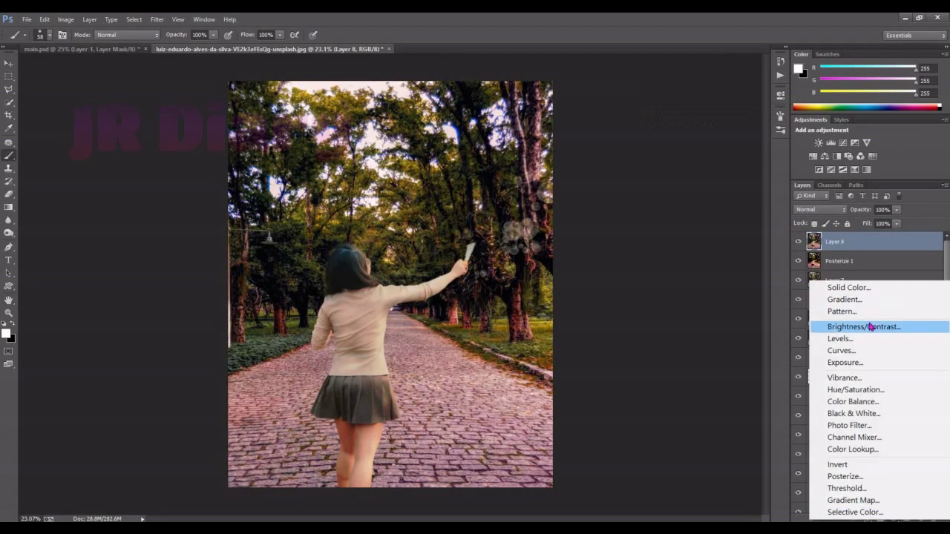
click(867, 325)
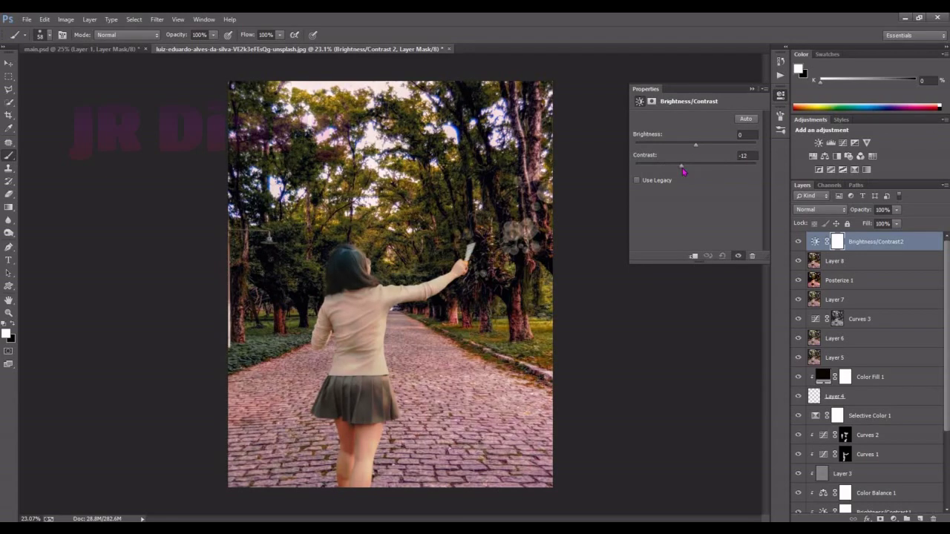
drag(665, 172, 689, 164)
click(752, 88)
- Add a black fill layer, mask its centre with a radial gradient, and set about 75% opacity
click(893, 518)
click(849, 286)
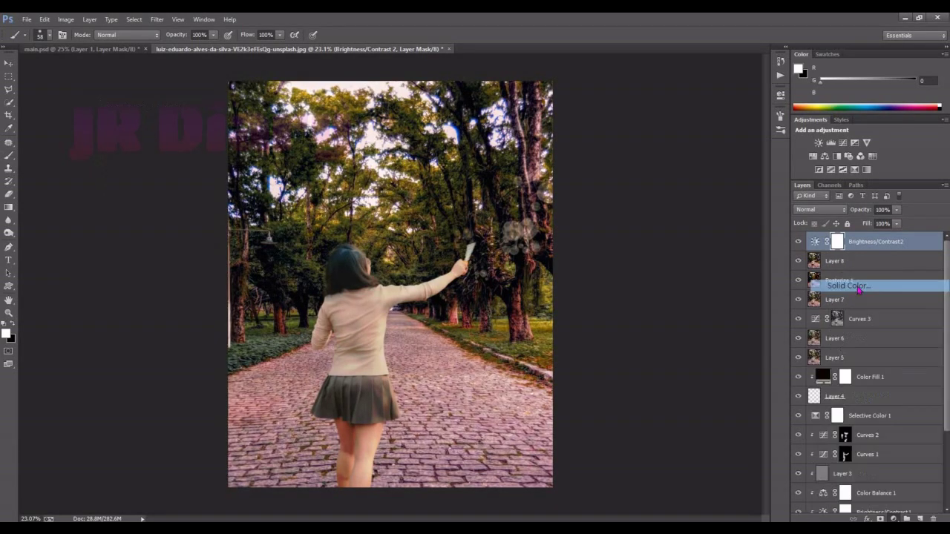
click(312, 124)
click(8, 208)
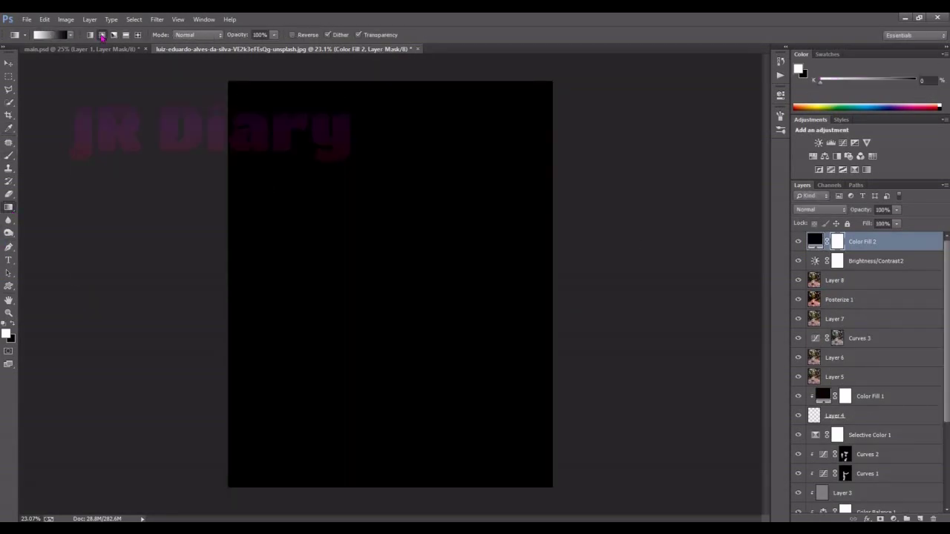
click(45, 35)
click(685, 195)
click(850, 159)
key(x)
drag(407, 269, 324, 416)
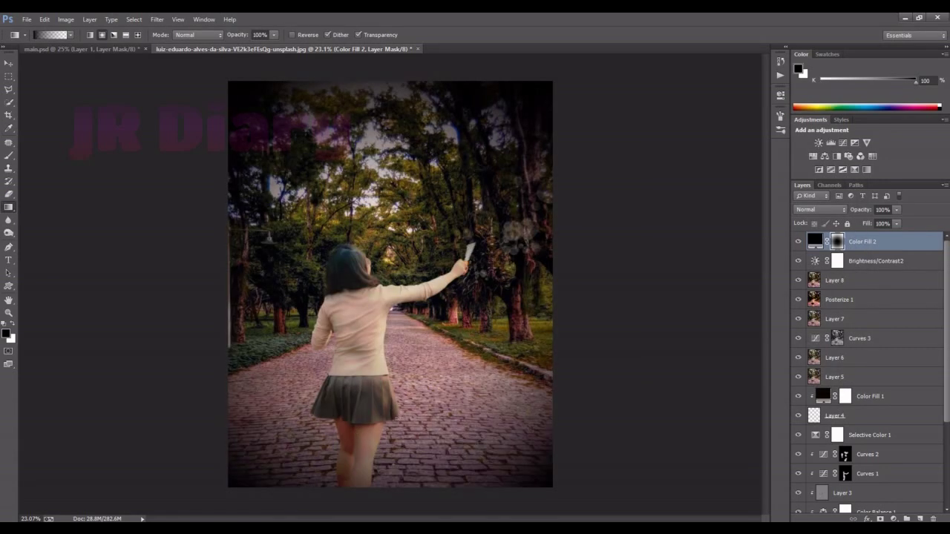
drag(865, 211, 852, 210)
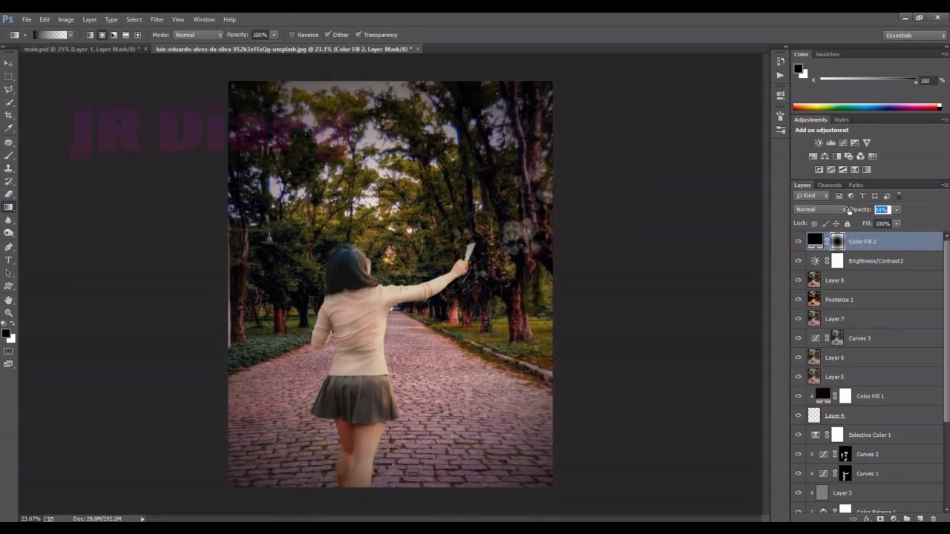
- Add a Curves 4 layer and adjust its Red channel curve
click(894, 518)
click(854, 342)
click(689, 132)
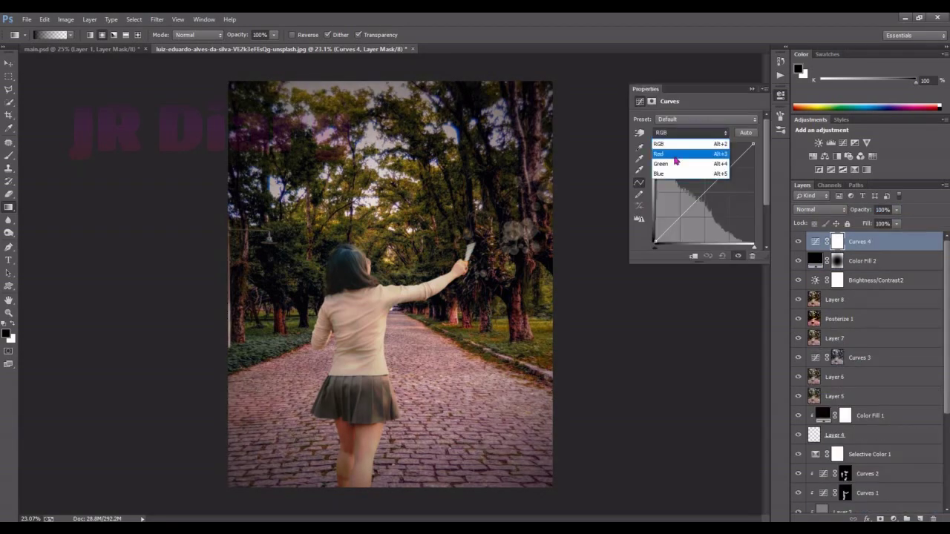
click(658, 154)
drag(736, 176, 737, 155)
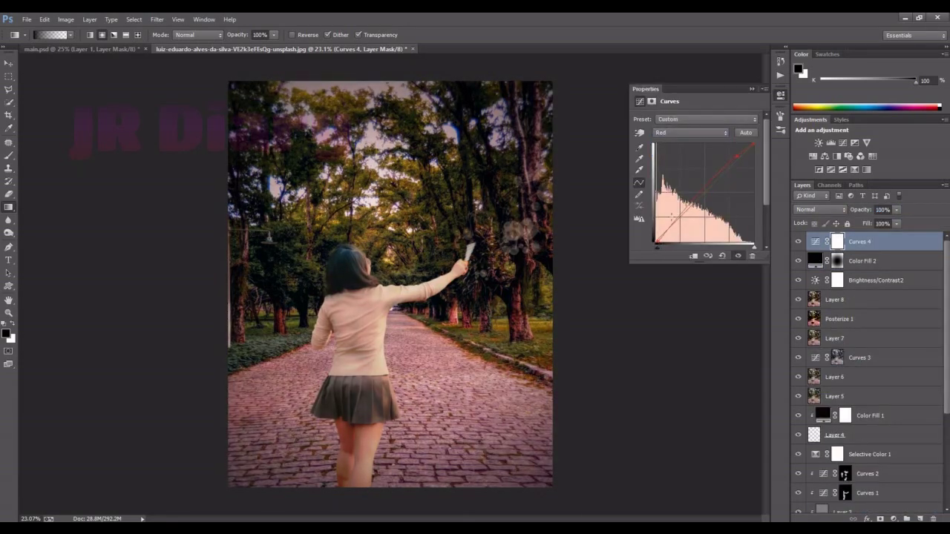
drag(671, 214, 669, 231)
- Stamp visible layers, Gaussian-blur the copy, and blend it in Screen at 42%
click(752, 89)
key(ctrl+shift+alt+e)
click(157, 19)
click(364, 238)
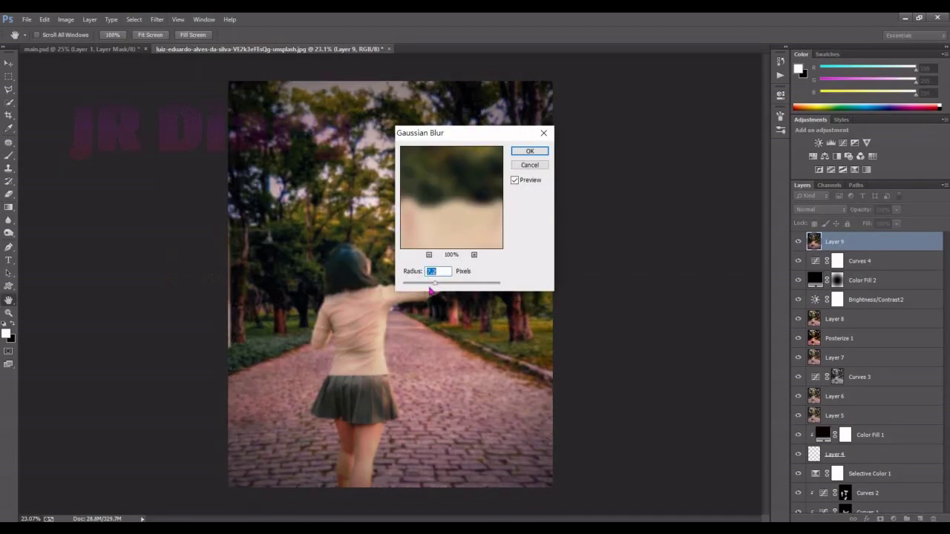
click(531, 150)
click(821, 210)
click(812, 322)
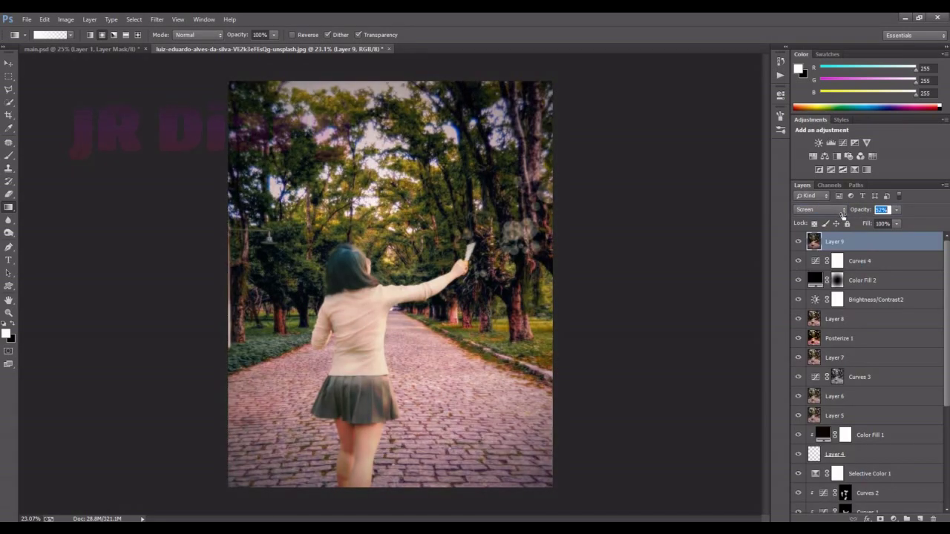
drag(843, 214, 848, 211)
- Mask the glow away around the girl's head with a 39% black brush
click(880, 519)
key(x)
key(b)
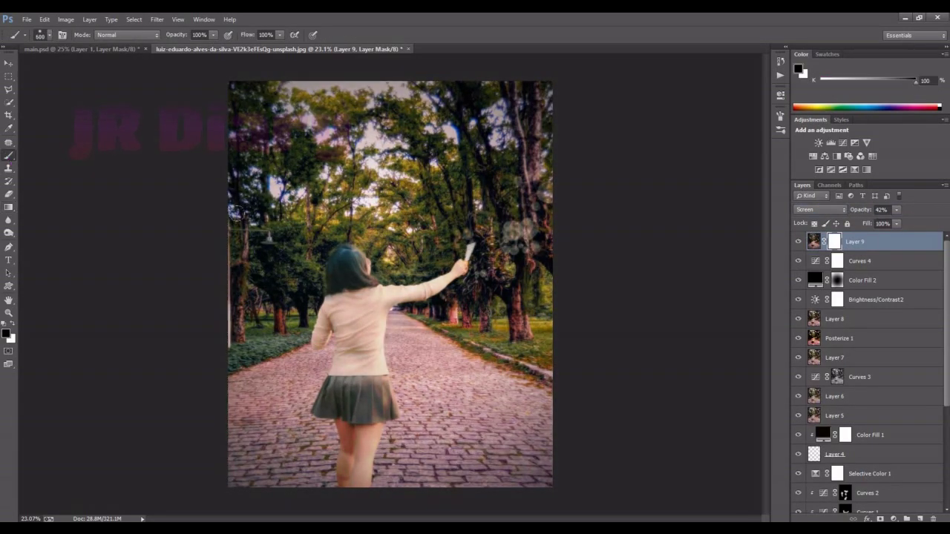
key(3)
key(9)
drag(349, 334, 338, 273)
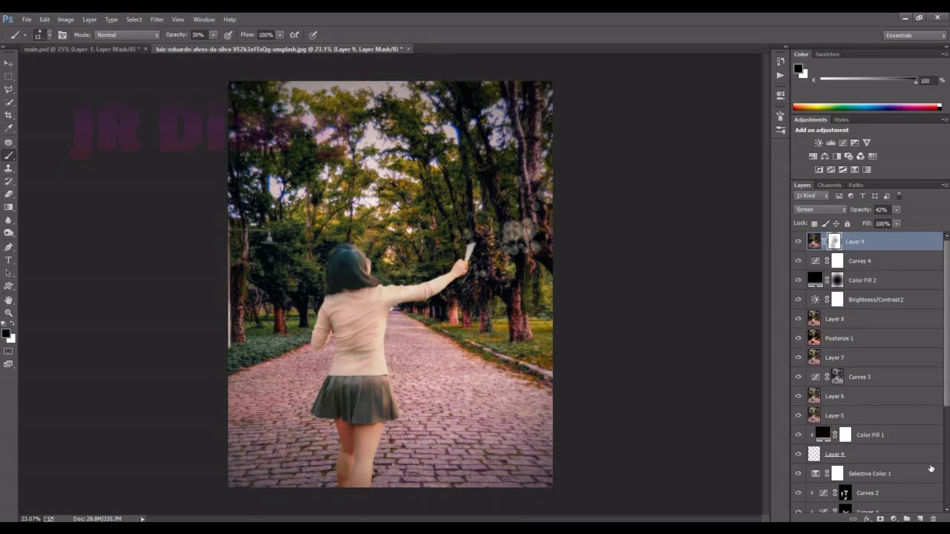
- Stamp visible layers, then paint a sampled brown glow around the raised hand in Screen at about 50%
click(894, 519)
key(Escape)
key(ctrl+shift+alt+e)
key(x)
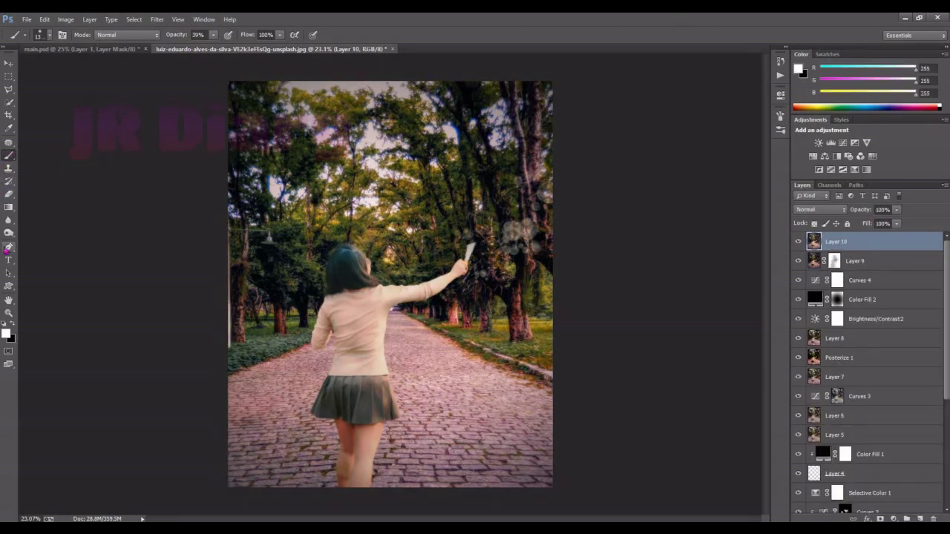
alt+click(503, 366)
click(919, 519)
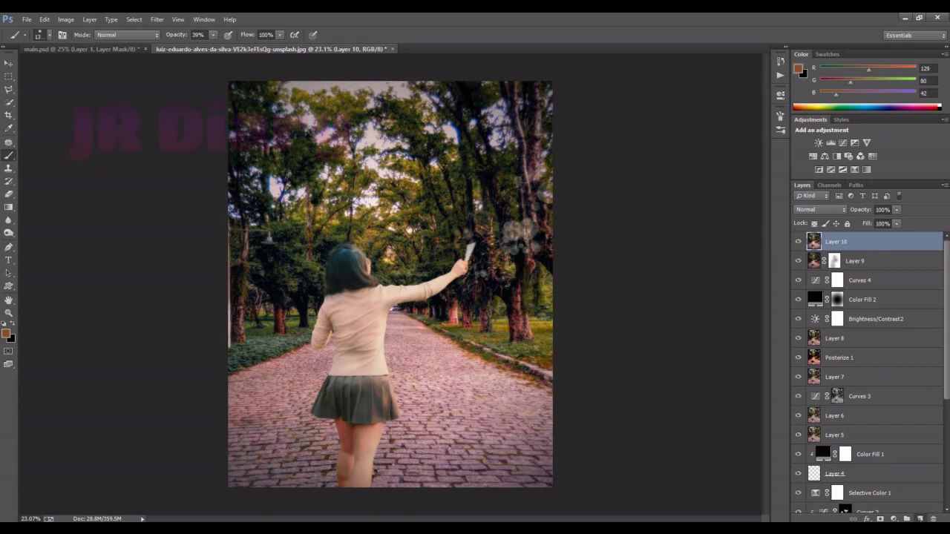
drag(490, 245, 430, 200)
click(819, 209)
click(816, 296)
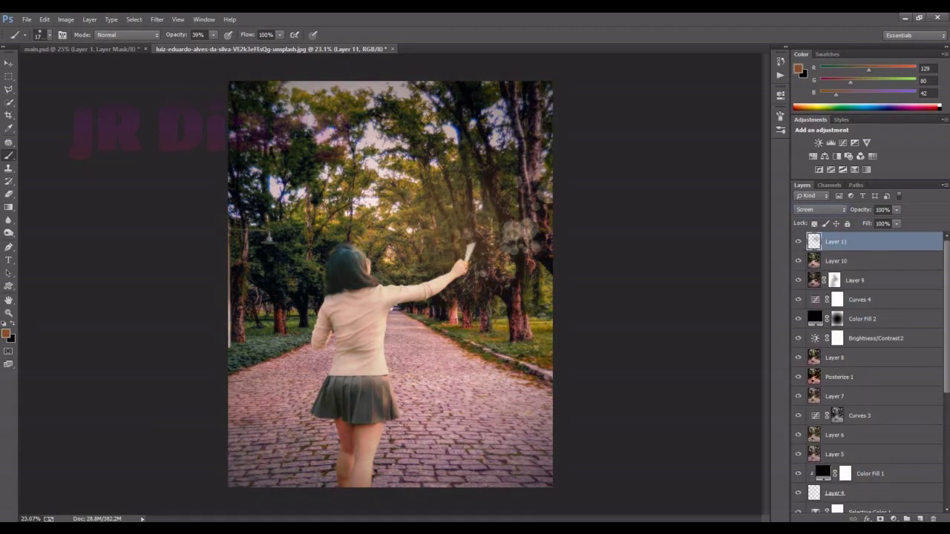
drag(853, 212, 851, 212)
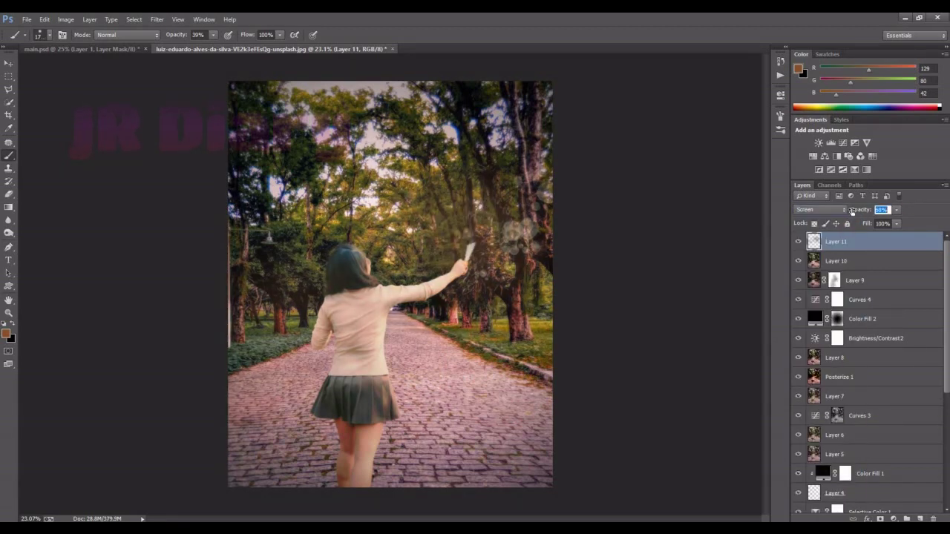
- Paint a brown glow at the top centre on a new Screen layer at 41% opacity
click(920, 519)
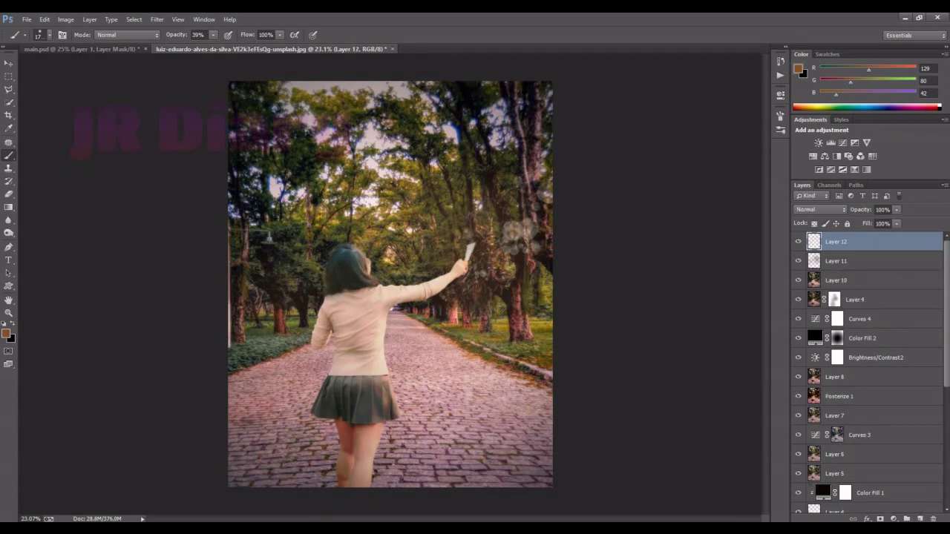
click(364, 193)
click(819, 210)
click(803, 320)
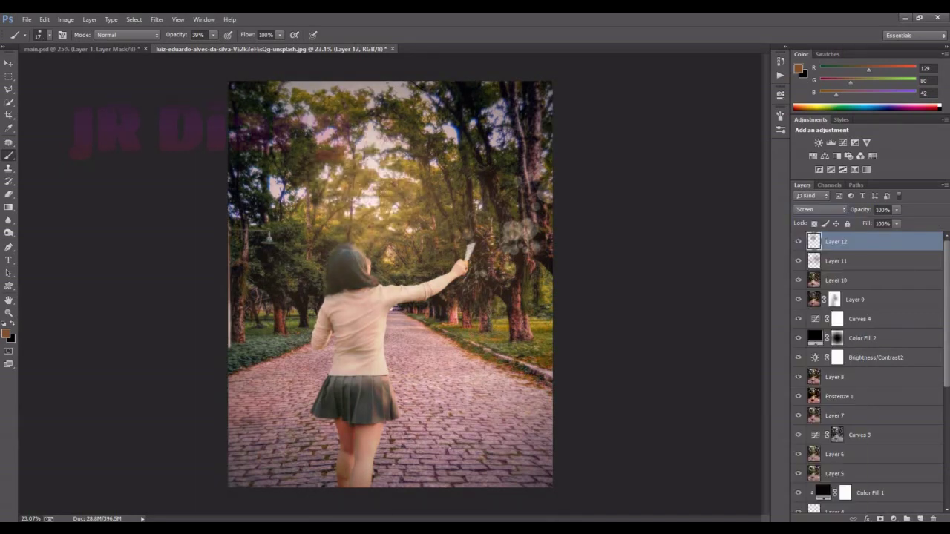
click(820, 209)
click(865, 213)
drag(866, 212, 833, 214)
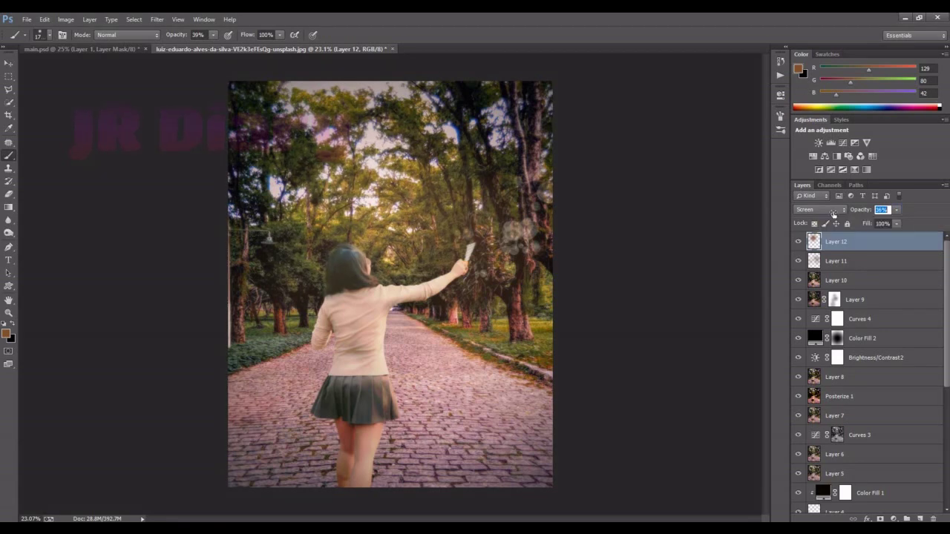
click(893, 519)
- Stamp visible into Layer 13, split-tone it (highlights hue 35, shadows hue 182), and add Curves 5
key(Escape)
key(ctrl+shift+alt+e)
click(176, 20)
click(185, 88)
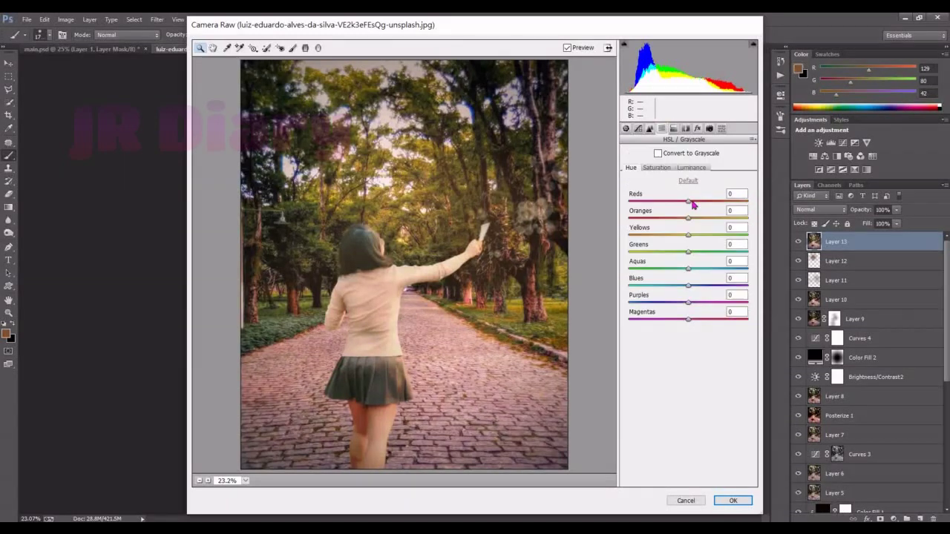
click(673, 128)
mouse_move(629, 169)
mouse_down()
mouse_move(642, 170)
mouse_move(640, 185)
mouse_up()
drag(628, 247, 690, 249)
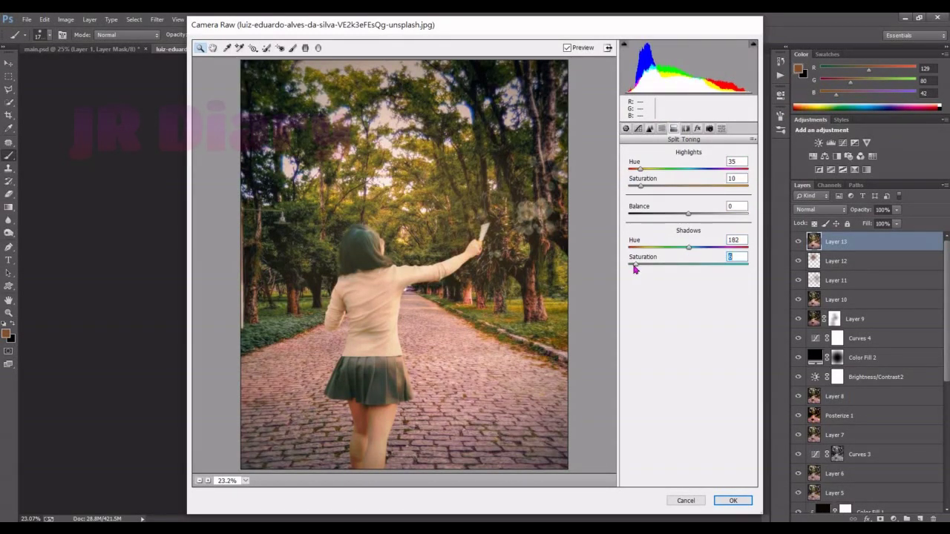
click(733, 502)
click(893, 519)
click(865, 346)
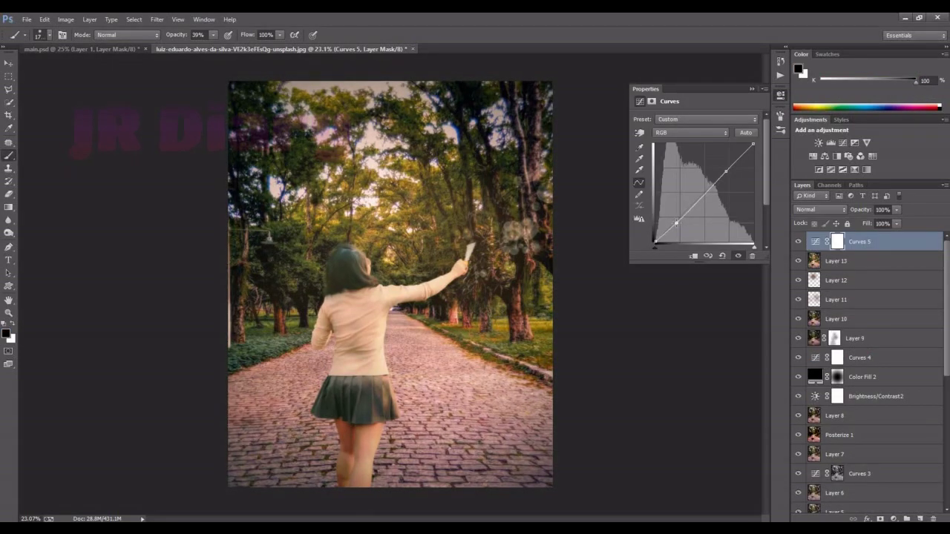
- Brighten the shadows via the Curves 5 lower point, stamp visible, and apply High Pass at 3.9 pixels
drag(675, 225, 678, 221)
click(752, 90)
key(ctrl+alt+shift+e)
click(157, 19)
click(356, 250)
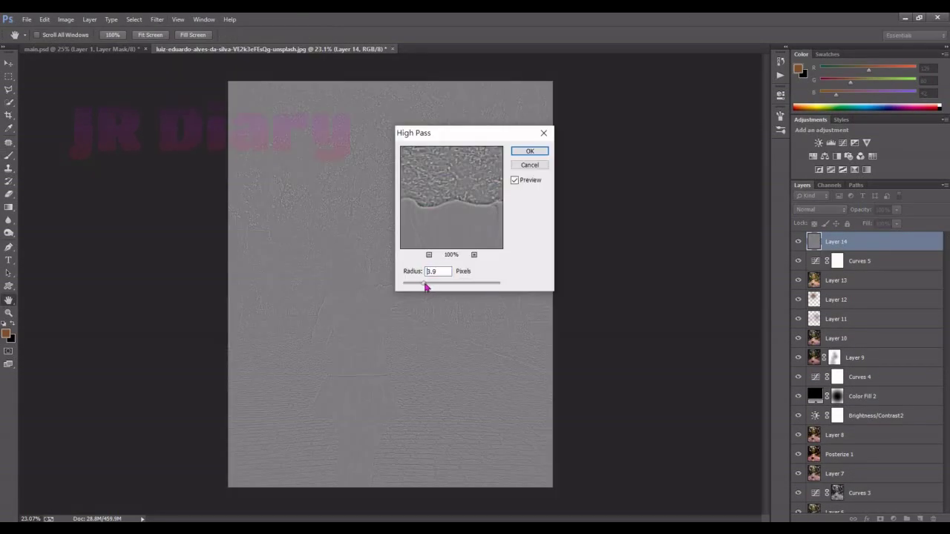
click(530, 151)
- Blend the High Pass layer in Soft Light, fit the image on screen, and flatten the image
key(b)
click(820, 209)
click(809, 318)
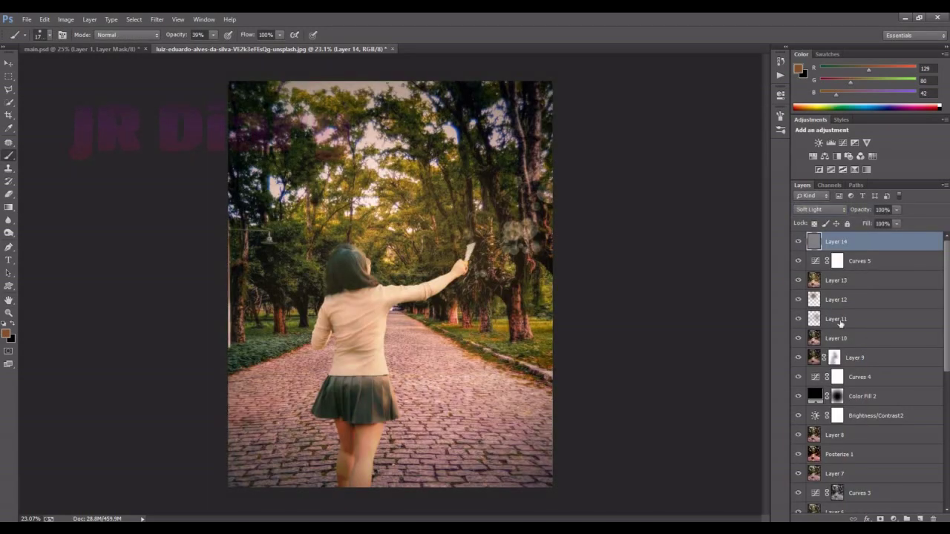
key(ctrl+minus)
key(ctrl+minus)
double_click(9, 300)
right_click(877, 280)
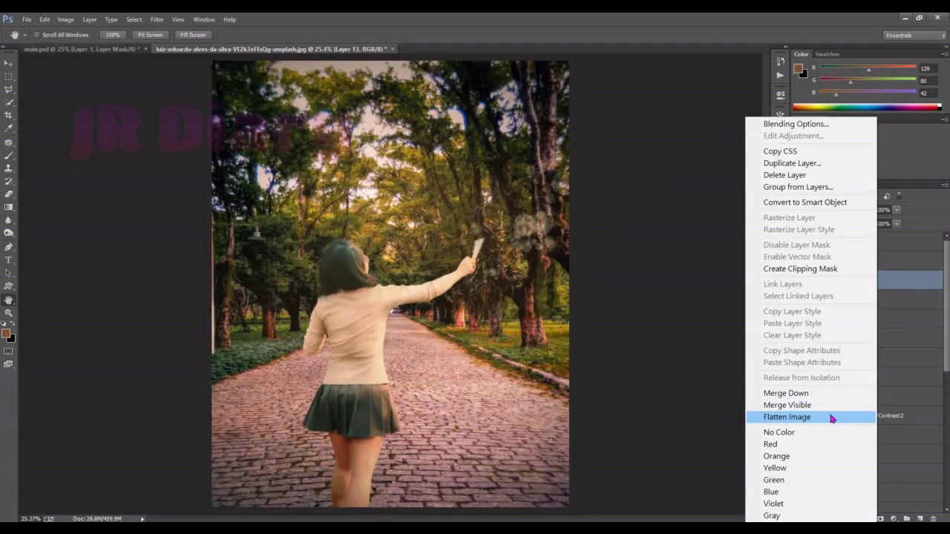
click(646, 140)
key(ctrl+l)
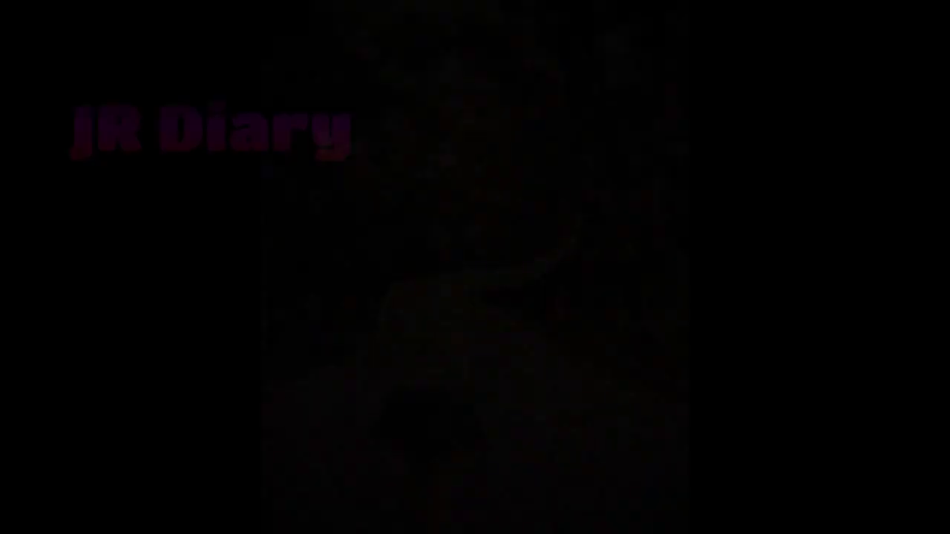